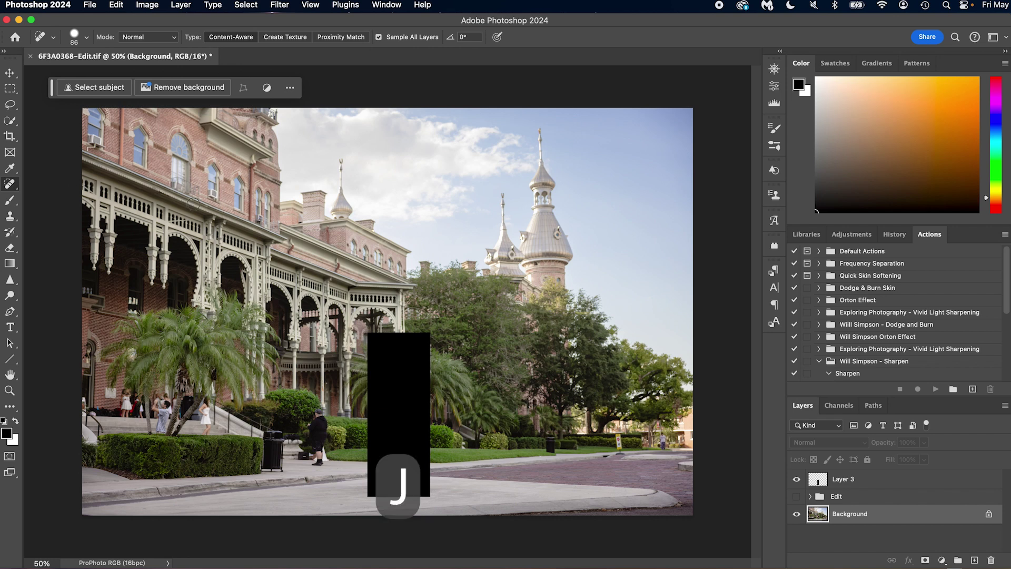
# Keep the Spot Healing Brush active and duplicate the Background layer.
pyautogui.rightClick(11, 186)
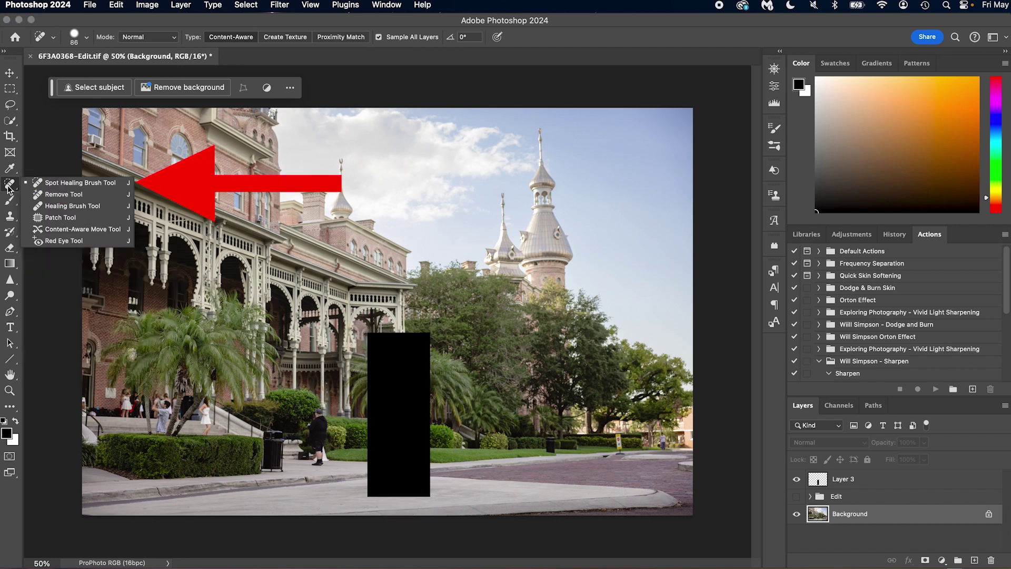
pyautogui.click(69, 187)
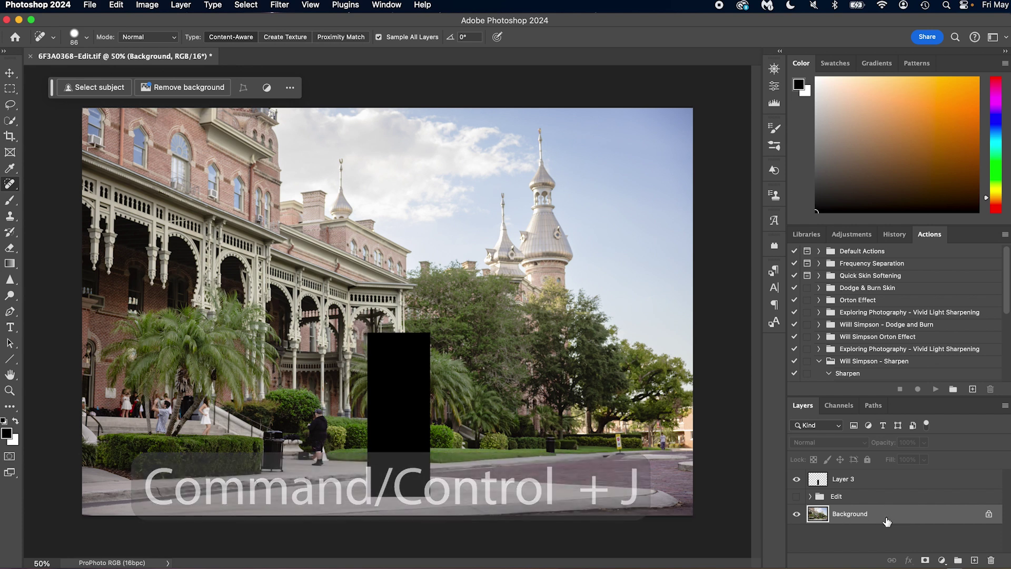
pyautogui.moveTo(887, 524); pyautogui.dragTo(974, 562)
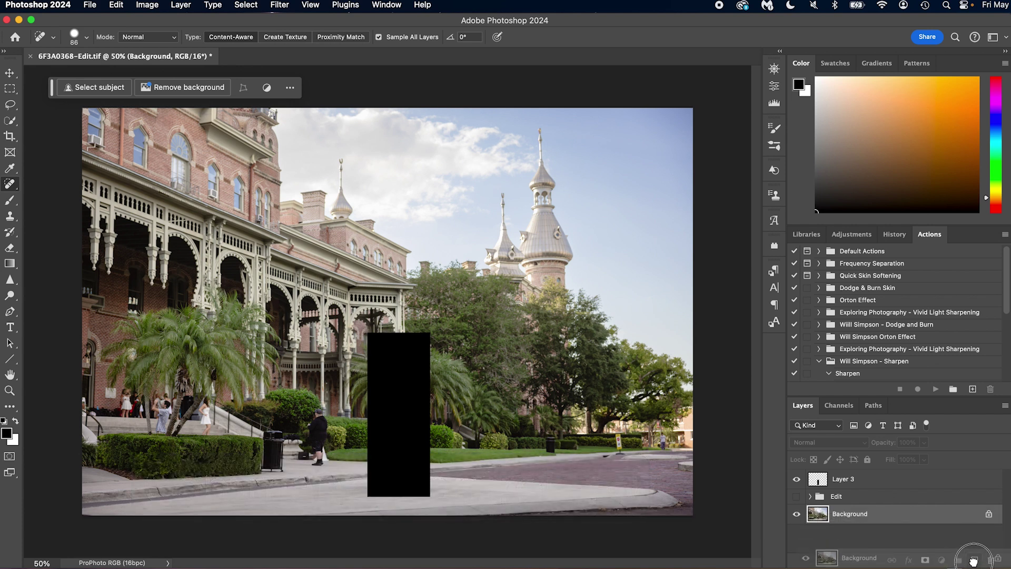
pyautogui.moveTo(973, 561); pyautogui.dragTo(973, 560)
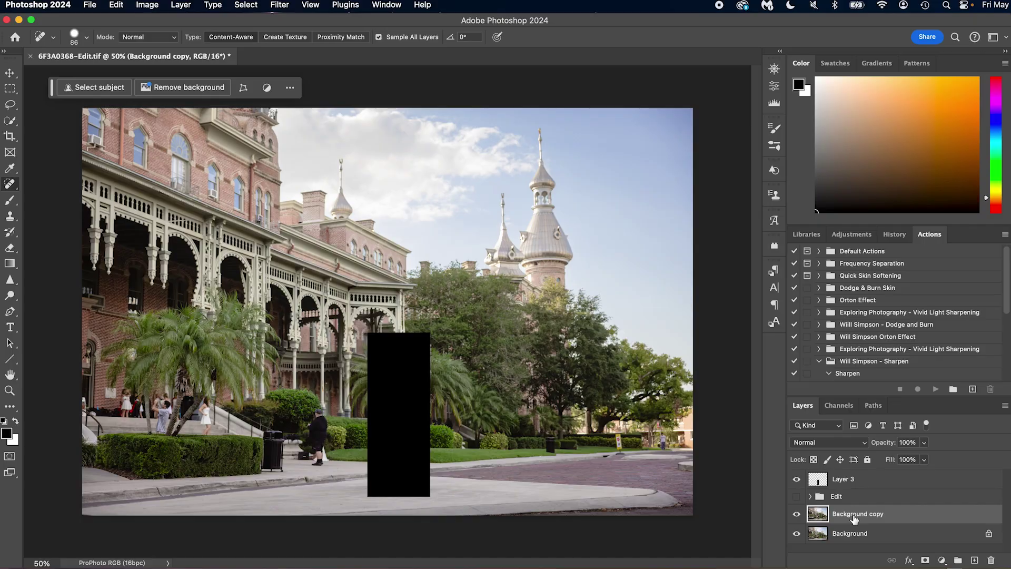
# Rename the Background copy layer to 'photo'.
pyautogui.doubleClick(853, 516)
pyautogui.write('photo')
pyautogui.press('Return')
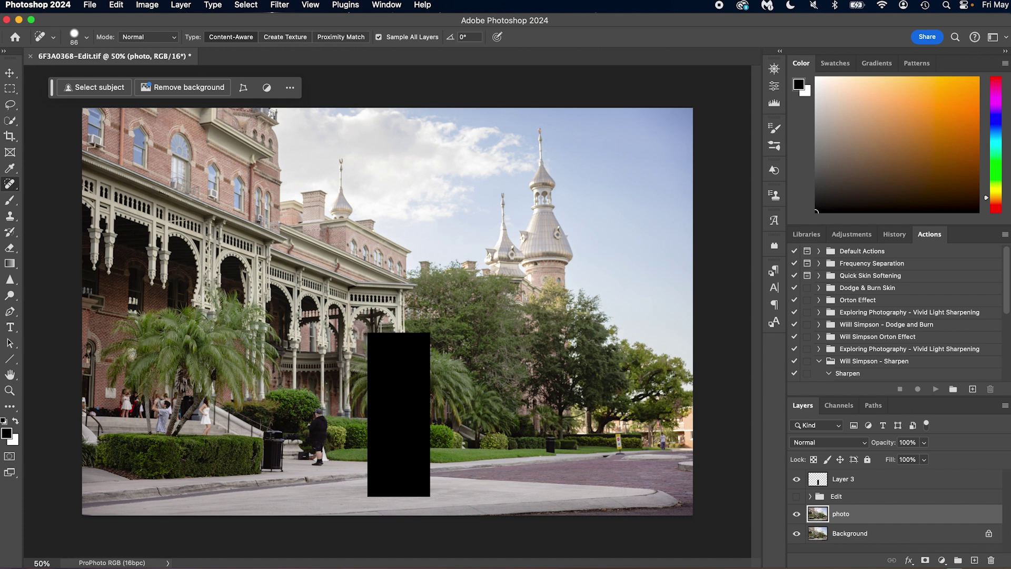
# Zoom in on the street's right side and spot-heal out the yellow sign beside the hedge.
pyautogui.press('z')
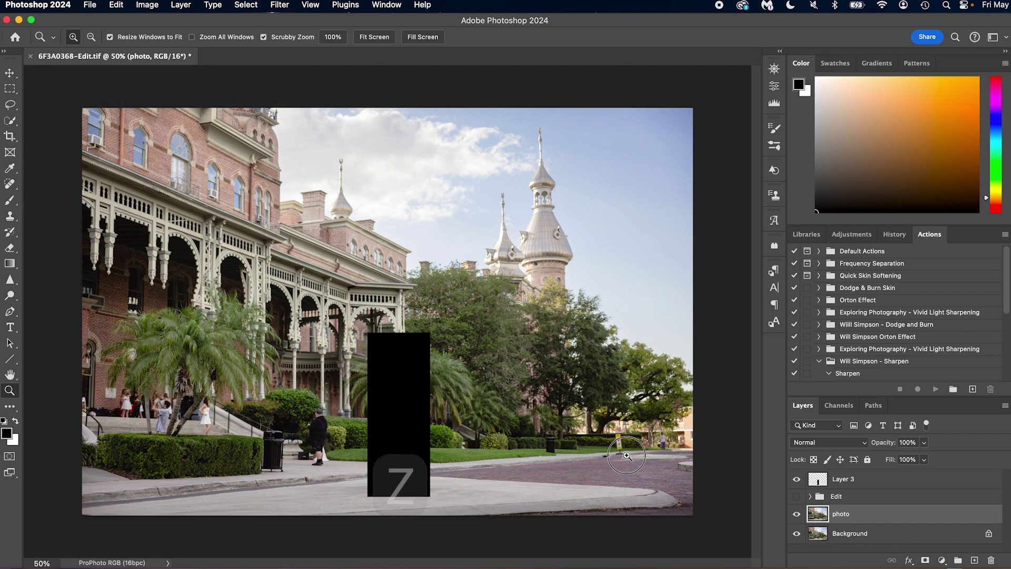
pyautogui.moveTo(624, 450); pyautogui.dragTo(571, 455)
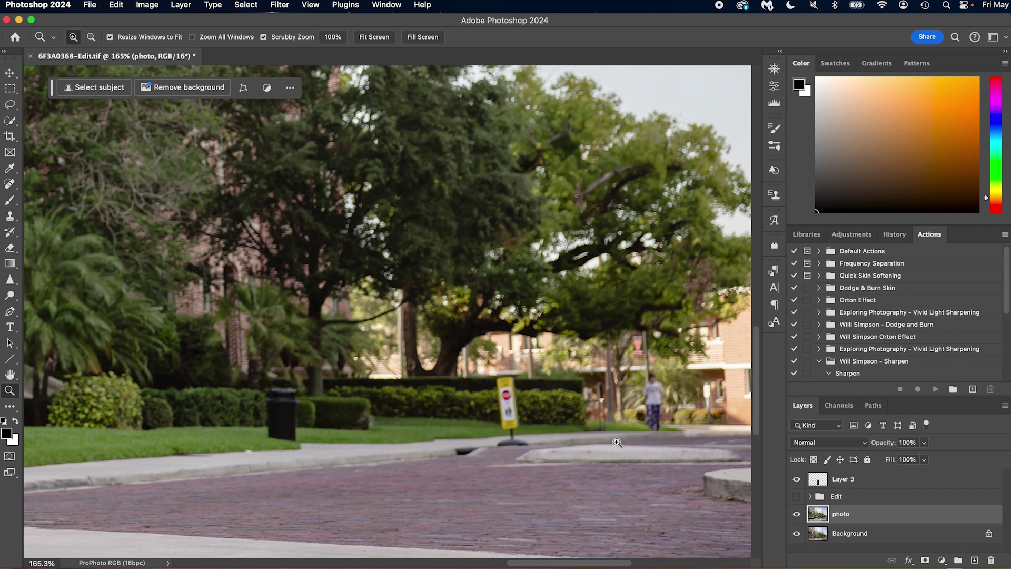
pyautogui.press('j')
pyautogui.moveTo(653, 395); pyautogui.dragTo(649, 416)
pyautogui.press('super+z')
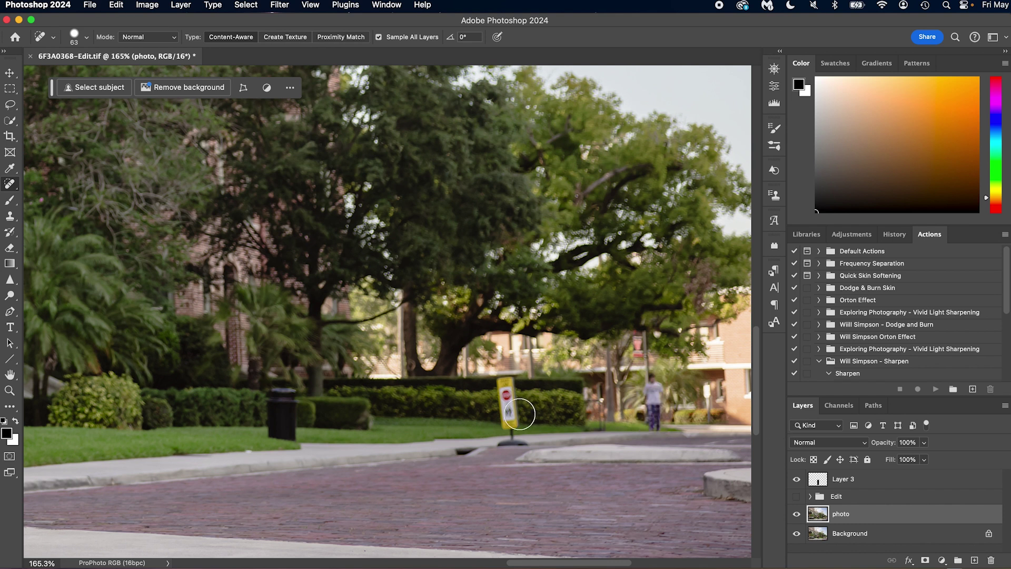
pyautogui.moveTo(503, 380)
pyautogui.mouseDown()
pyautogui.moveTo(495, 397)
pyautogui.moveTo(509, 440)
pyautogui.mouseUp()
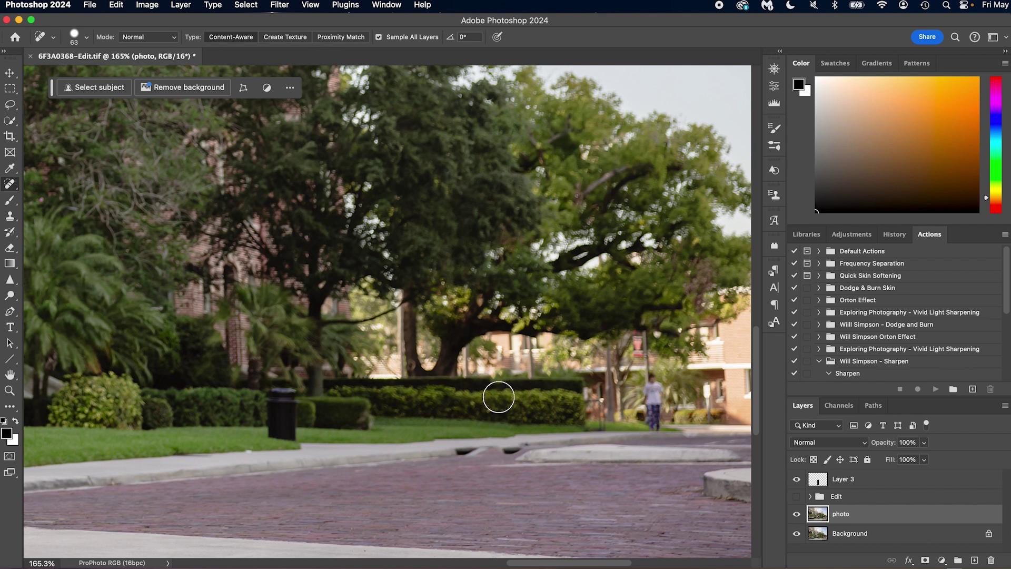
pyautogui.press('z')
pyautogui.moveTo(521, 387); pyautogui.dragTo(551, 388)
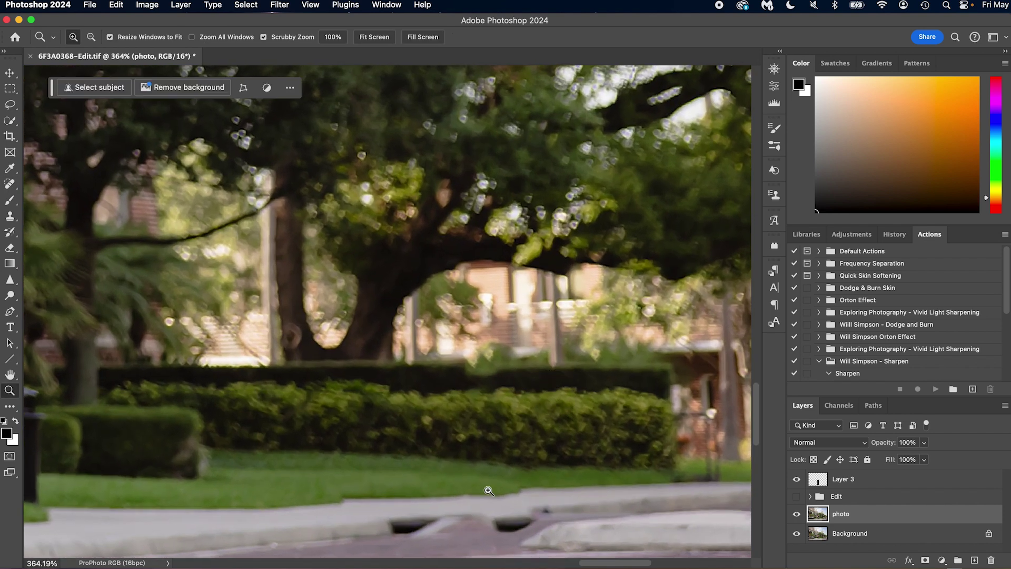
pyautogui.moveTo(551, 503); pyautogui.dragTo(524, 463)
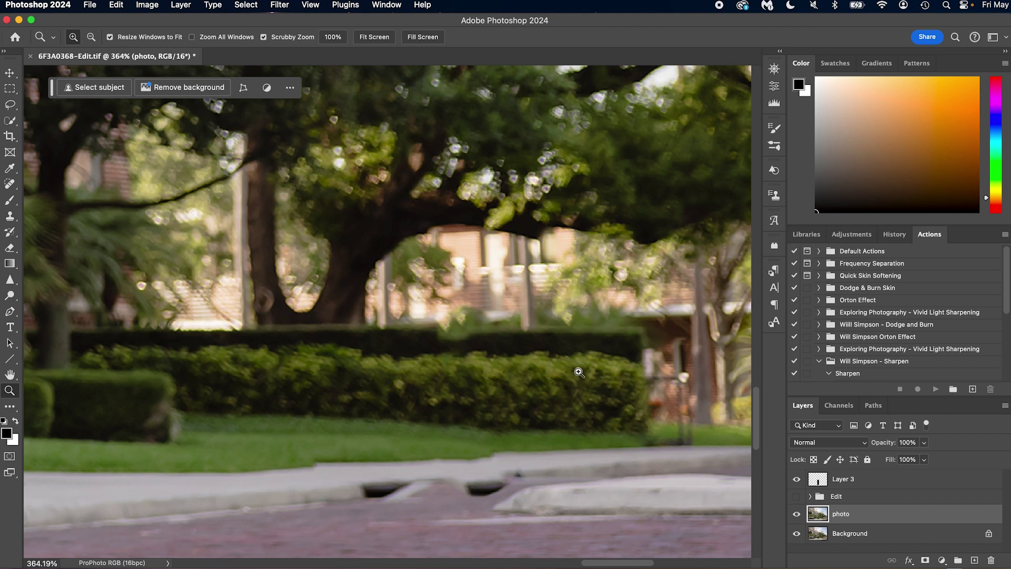
# Clone Stamp hedge texture from a source point onto the hedge's top edge.
pyautogui.press('s')
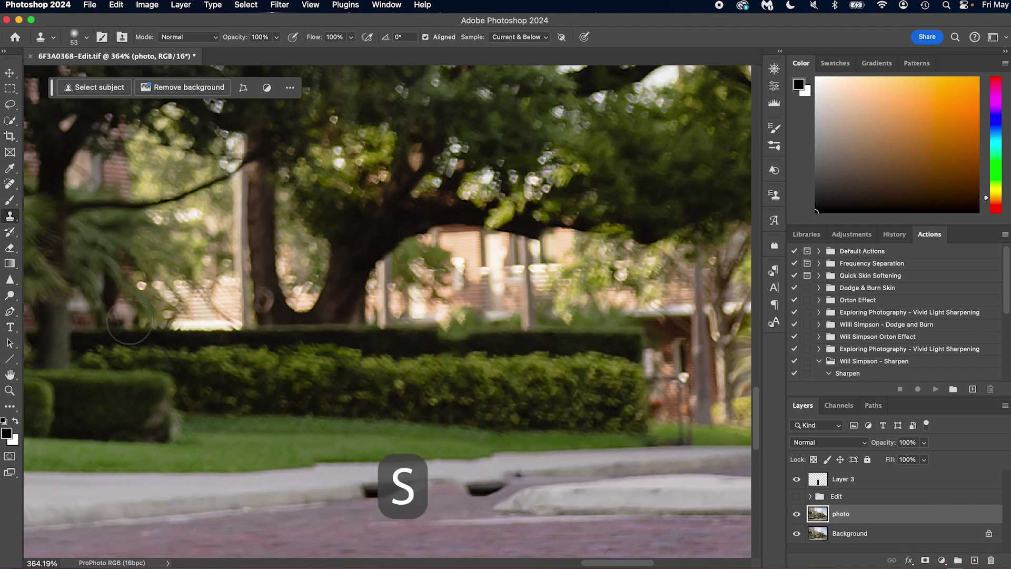
pyautogui.rightClick(11, 217)
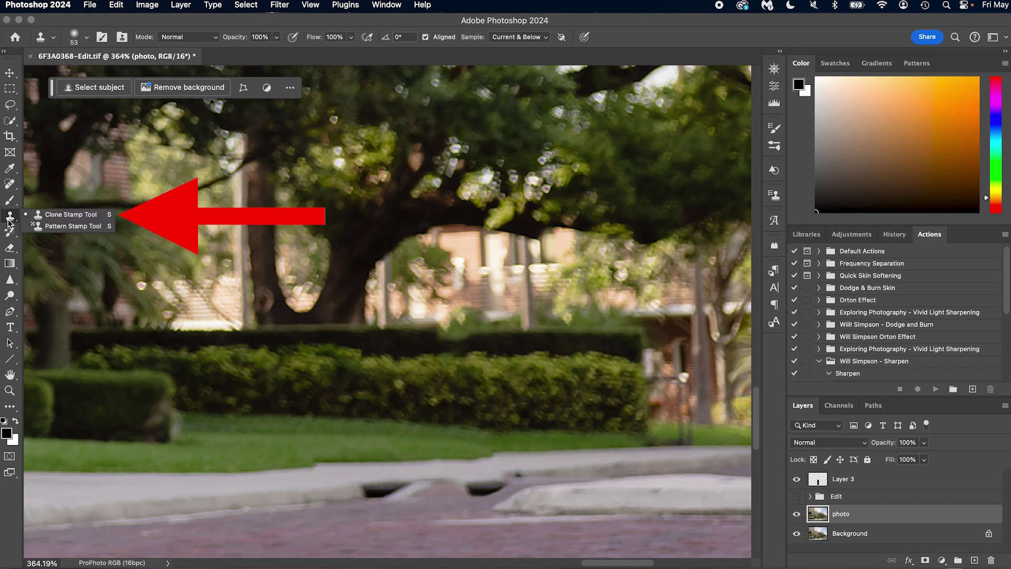
pyautogui.click(44, 211)
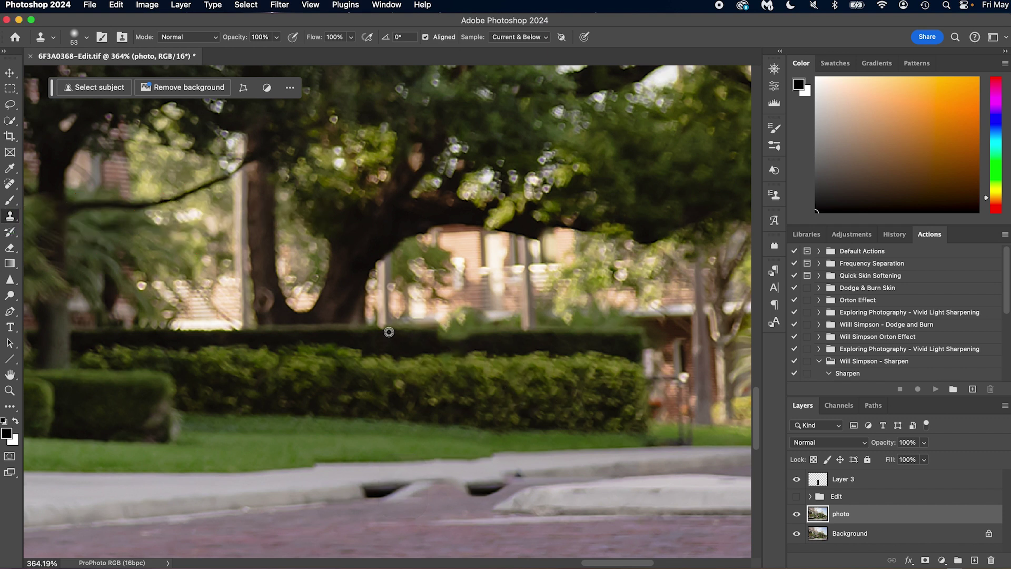
pyautogui.press('alt')
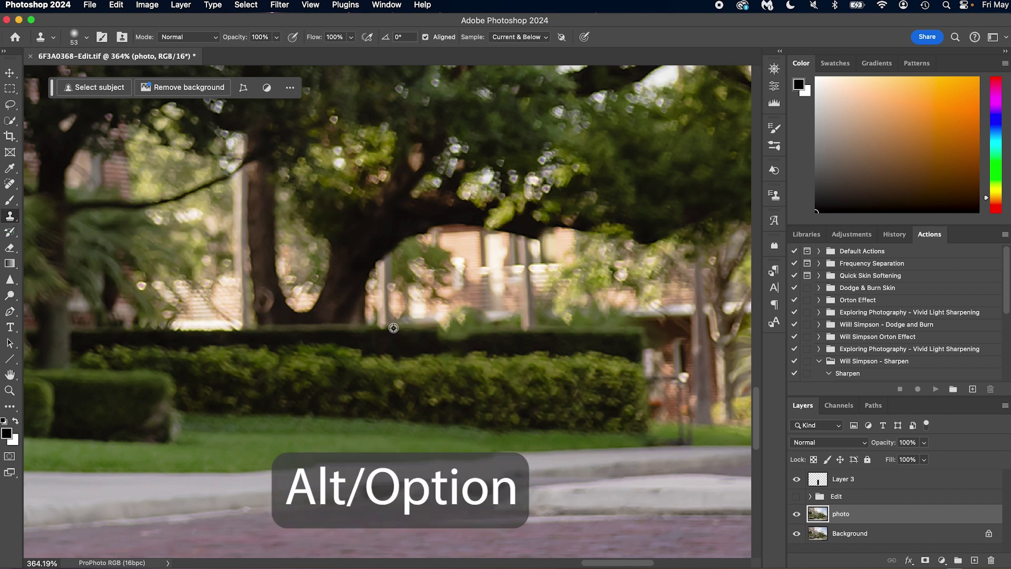
pyautogui.keyDown('alt'); pyautogui.click(497, 331); pyautogui.keyUp('alt')
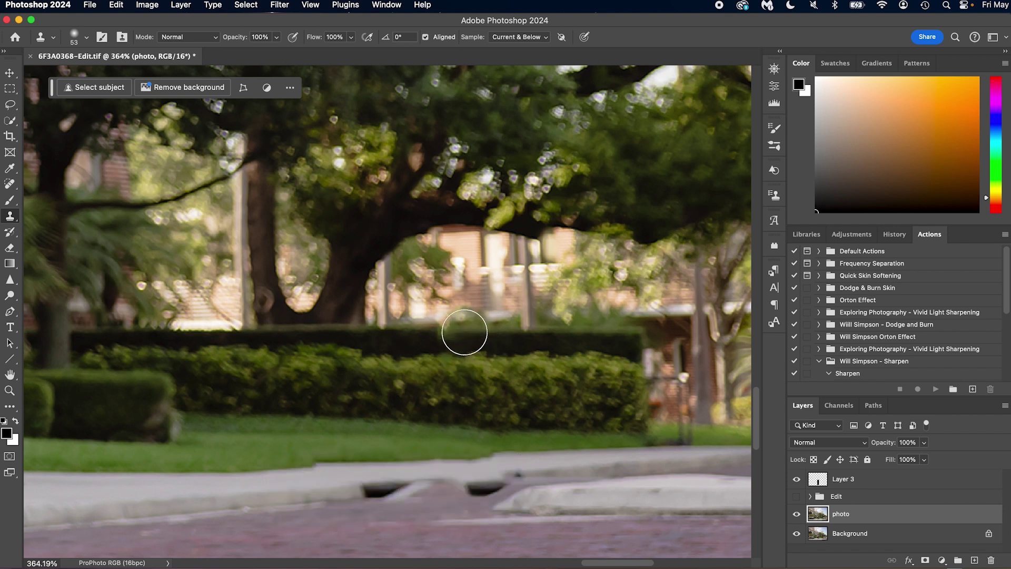
pyautogui.moveTo(467, 332); pyautogui.dragTo(445, 331)
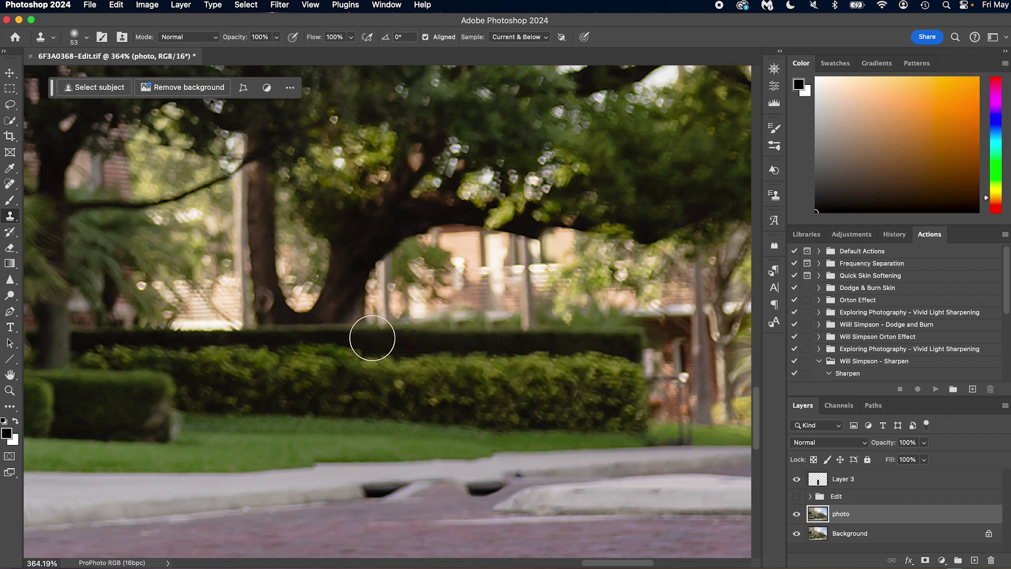
# Heal four small spots along the hedge top with a size-20 Spot Healing Brush.
pyautogui.press('j')
pyautogui.moveTo(434, 319); pyautogui.dragTo(384, 318)
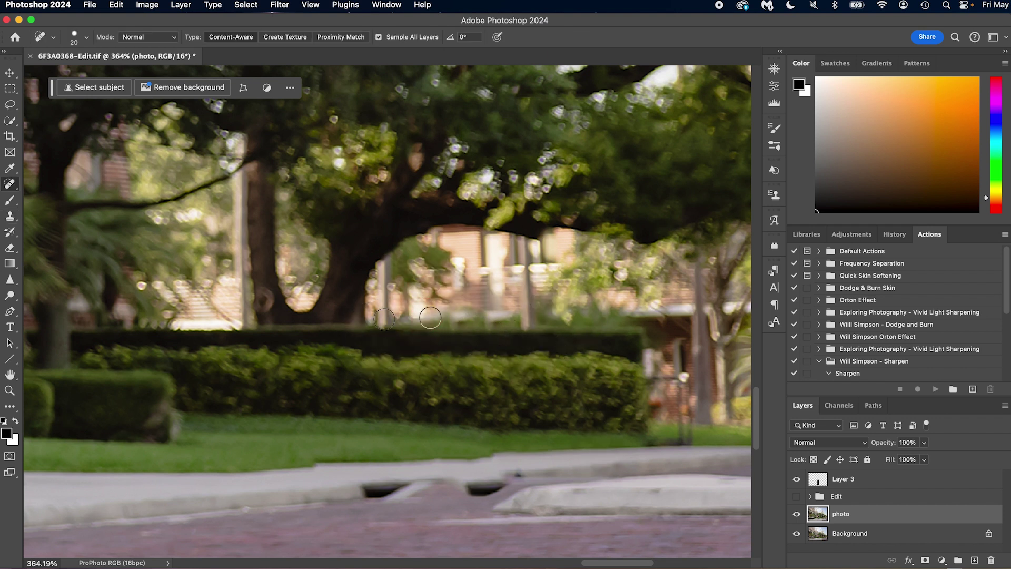
pyautogui.press('j')
pyautogui.click(456, 319)
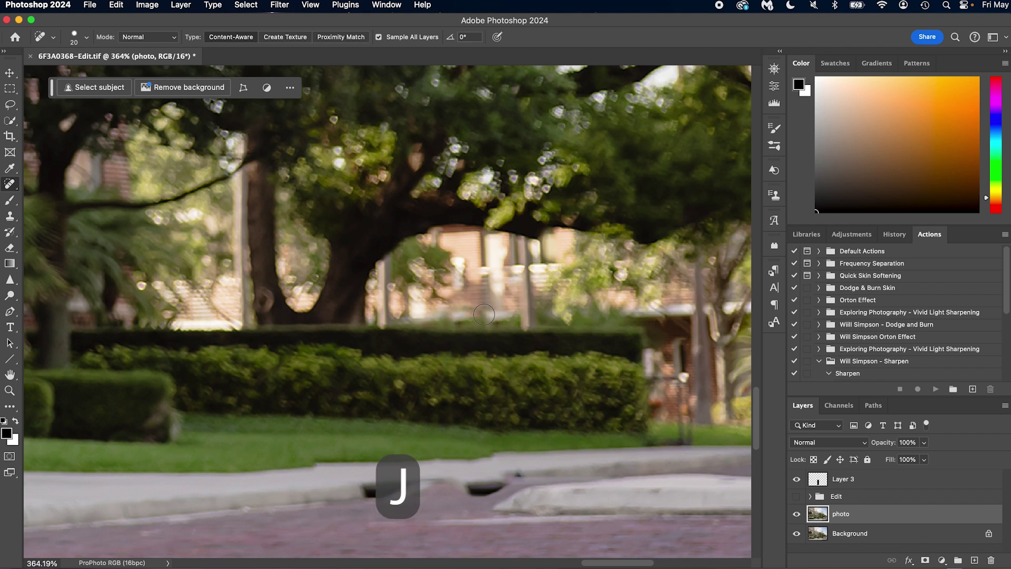
pyautogui.click(452, 320)
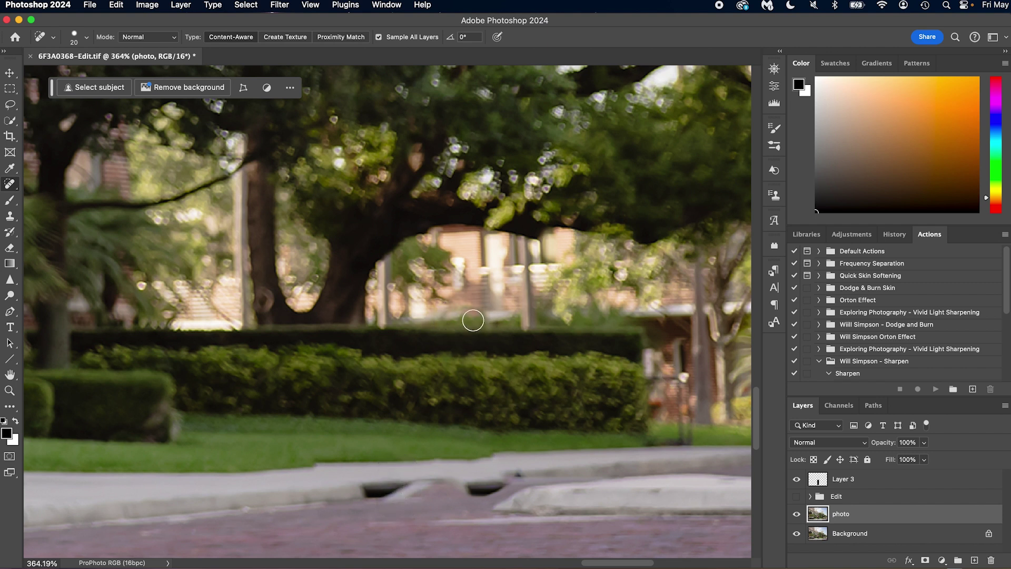
pyautogui.click(476, 319)
pyautogui.click(474, 322)
# Heal away the dark gutter opening in the curb and fit the photo on screen.
pyautogui.moveTo(537, 468); pyautogui.dragTo(524, 405)
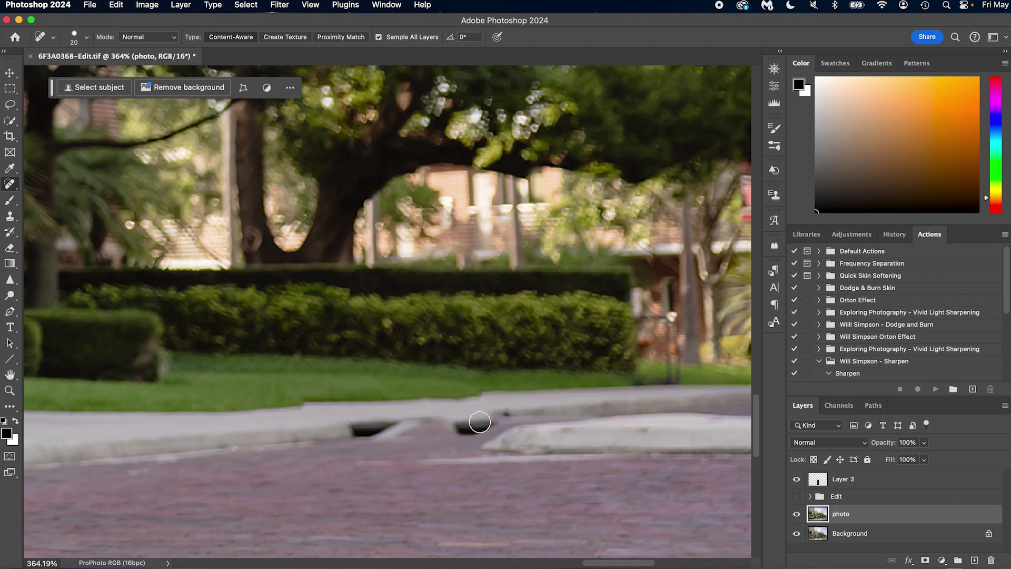
pyautogui.moveTo(468, 428)
pyautogui.mouseDown()
pyautogui.moveTo(489, 424)
pyautogui.moveTo(459, 431)
pyautogui.moveTo(501, 423)
pyautogui.moveTo(433, 422)
pyautogui.mouseUp()
pyautogui.press('super+0')
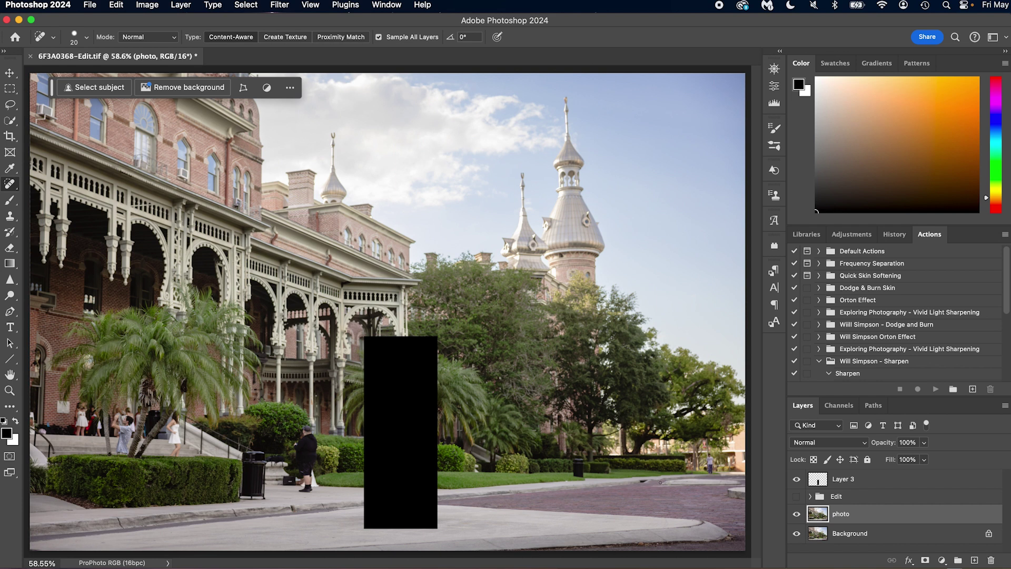
pyautogui.press('z')
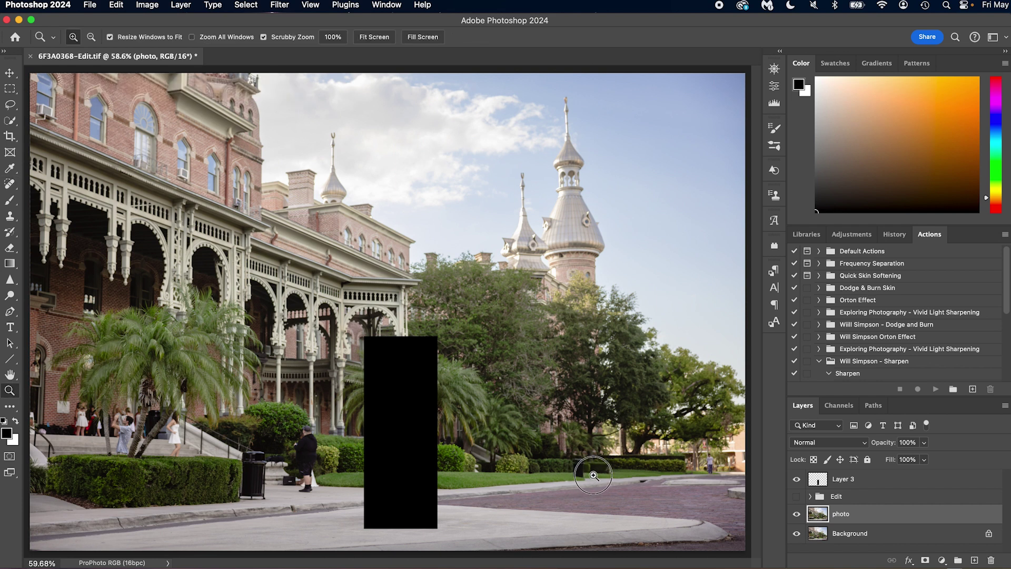
pyautogui.moveTo(591, 467); pyautogui.dragTo(667, 478)
pyautogui.hscroll(8, 558, 469)
pyautogui.scroll(-2, 558, 468)
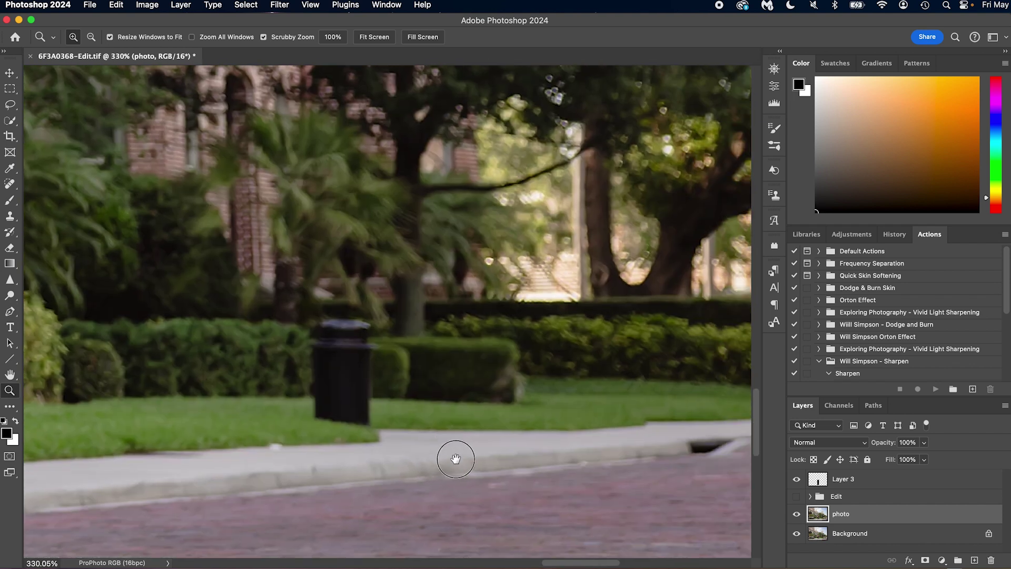
pyautogui.press('j')
pyautogui.moveTo(342, 406)
pyautogui.mouseDown()
pyautogui.moveTo(368, 406)
pyautogui.moveTo(327, 409)
pyautogui.moveTo(300, 349)
pyautogui.moveTo(320, 317)
pyautogui.moveTo(327, 414)
pyautogui.mouseUp()
pyautogui.moveTo(548, 372); pyautogui.dragTo(163, 400)
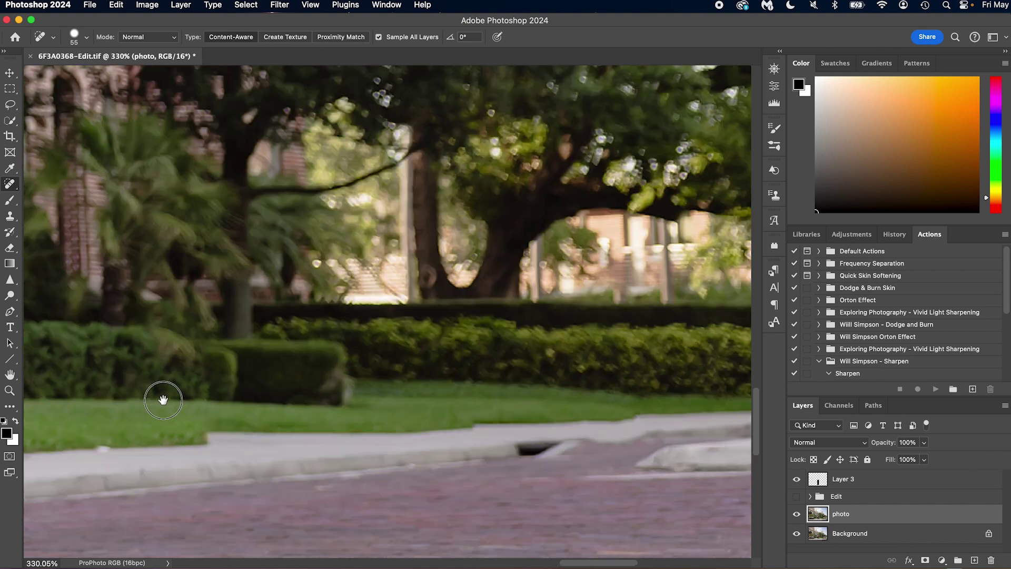
pyautogui.moveTo(748, 389); pyautogui.dragTo(369, 392)
pyautogui.moveTo(654, 393); pyautogui.dragTo(602, 312)
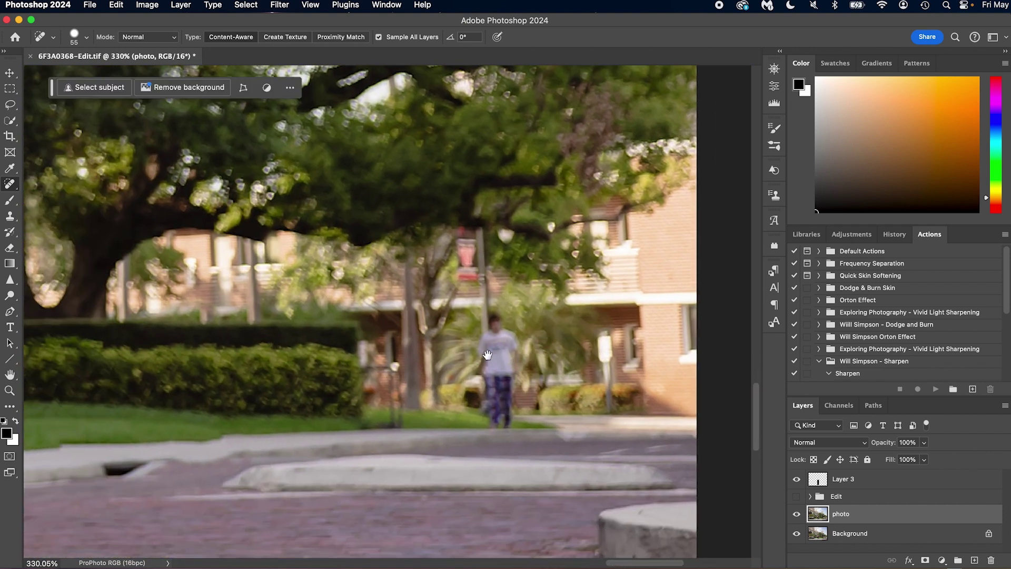
pyautogui.moveTo(381, 324); pyautogui.dragTo(348, 305)
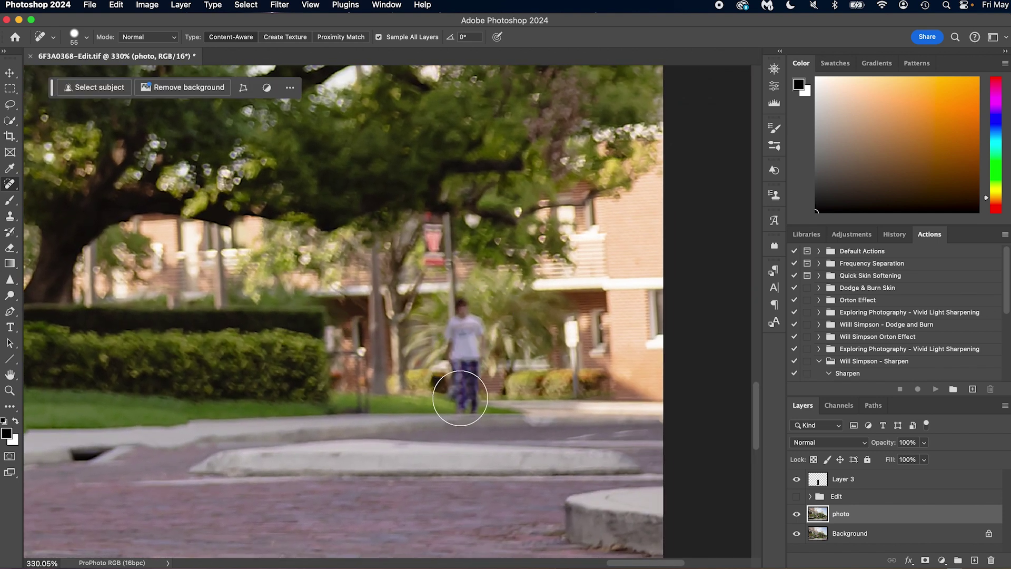
pyautogui.moveTo(466, 398)
pyautogui.mouseDown()
pyautogui.moveTo(442, 394)
pyautogui.moveTo(454, 318)
pyautogui.moveTo(474, 331)
pyautogui.moveTo(462, 379)
pyautogui.mouseUp()
pyautogui.press('super+z')
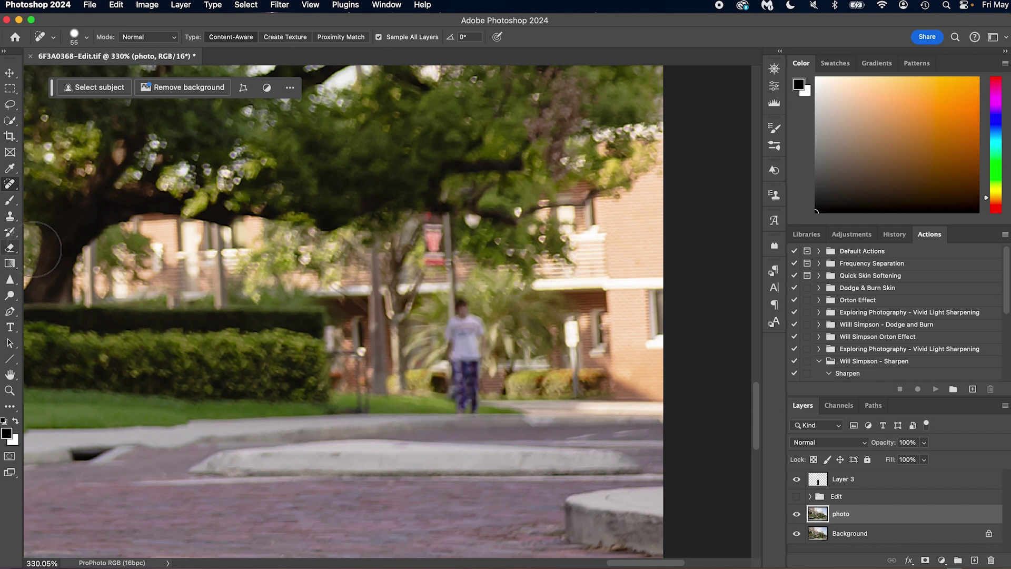
pyautogui.click(11, 188)
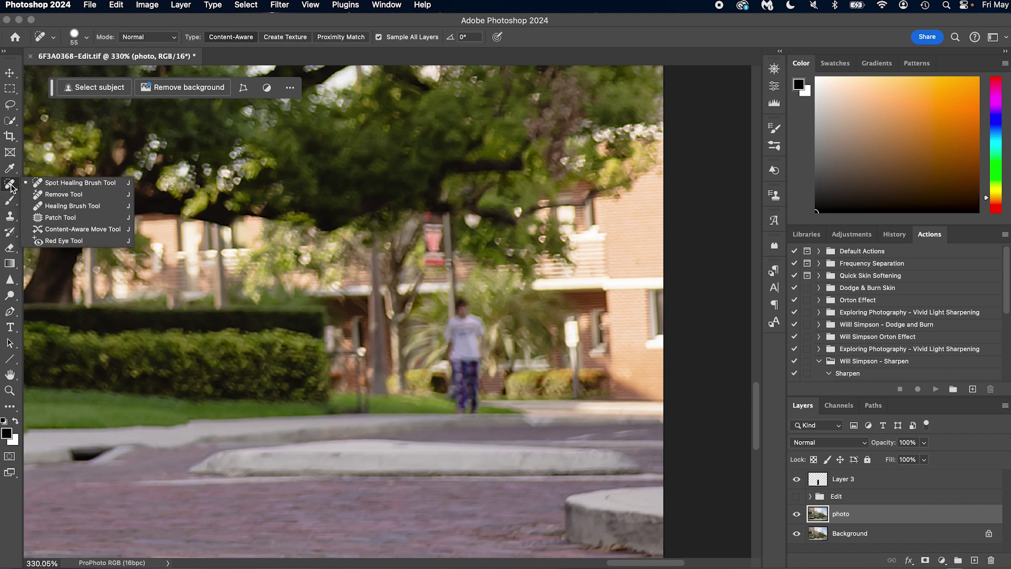
# Set the Remove Tool to size 74, paint trial strokes over person, hedge, building and tree, then undo them.
pyautogui.click(65, 194)
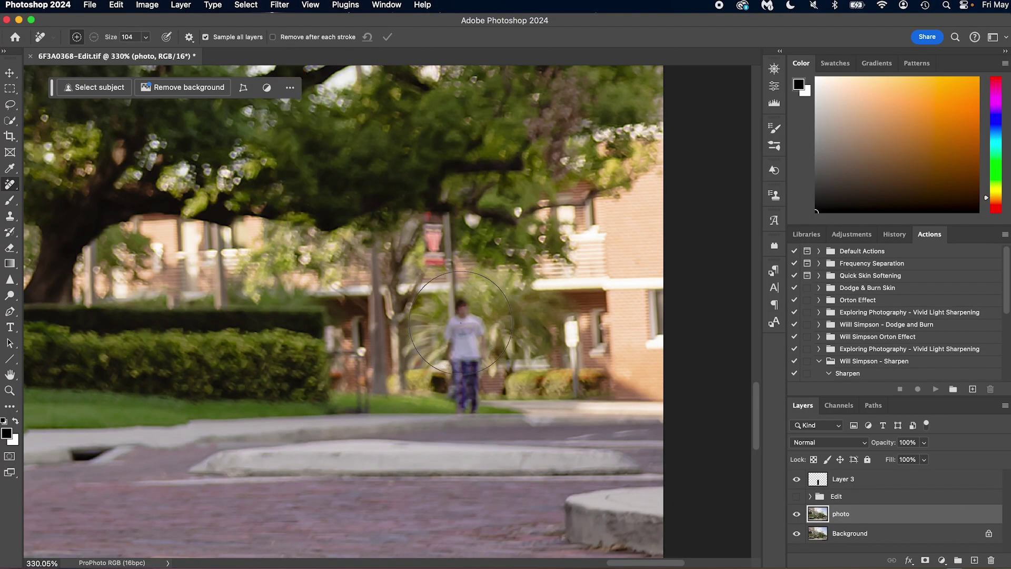
pyautogui.press('[')
pyautogui.press('[')
pyautogui.press('[')
pyautogui.moveTo(469, 321)
pyautogui.mouseDown()
pyautogui.moveTo(470, 376)
pyautogui.moveTo(442, 400)
pyautogui.mouseUp()
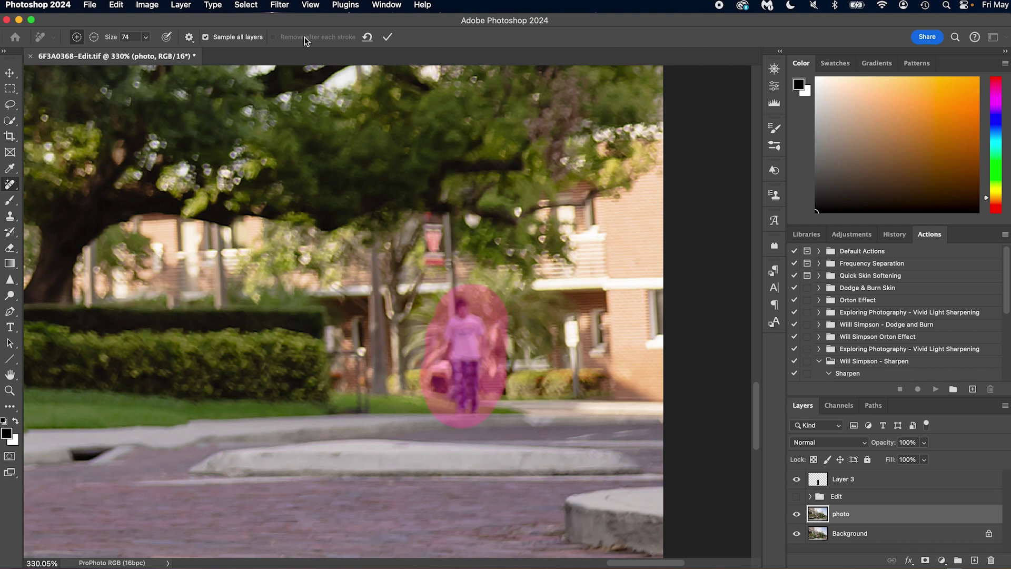
pyautogui.moveTo(313, 329); pyautogui.dragTo(308, 416)
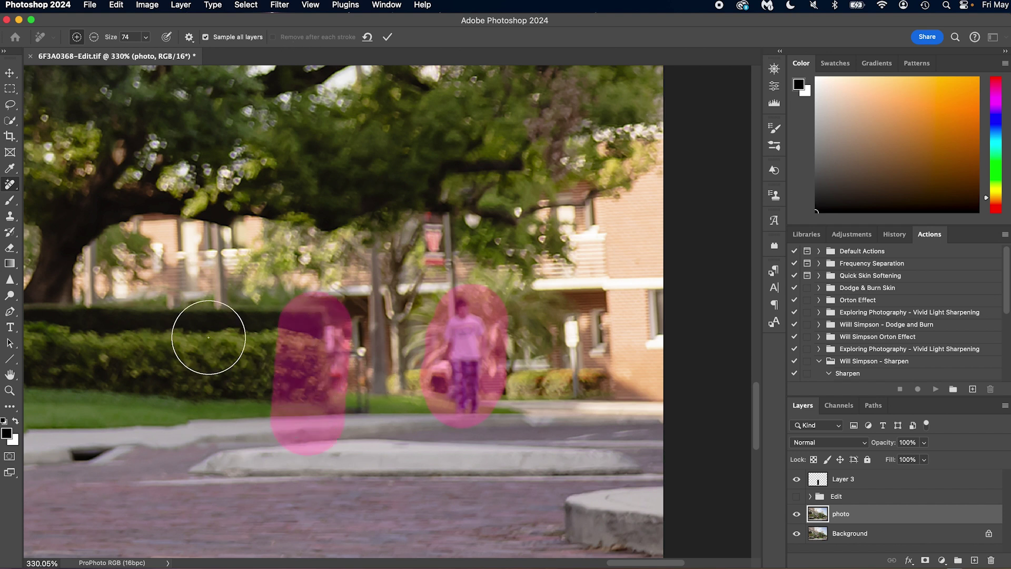
pyautogui.moveTo(158, 273); pyautogui.dragTo(140, 385)
pyautogui.moveTo(210, 247); pyautogui.dragTo(347, 237)
pyautogui.moveTo(459, 155); pyautogui.dragTo(508, 224)
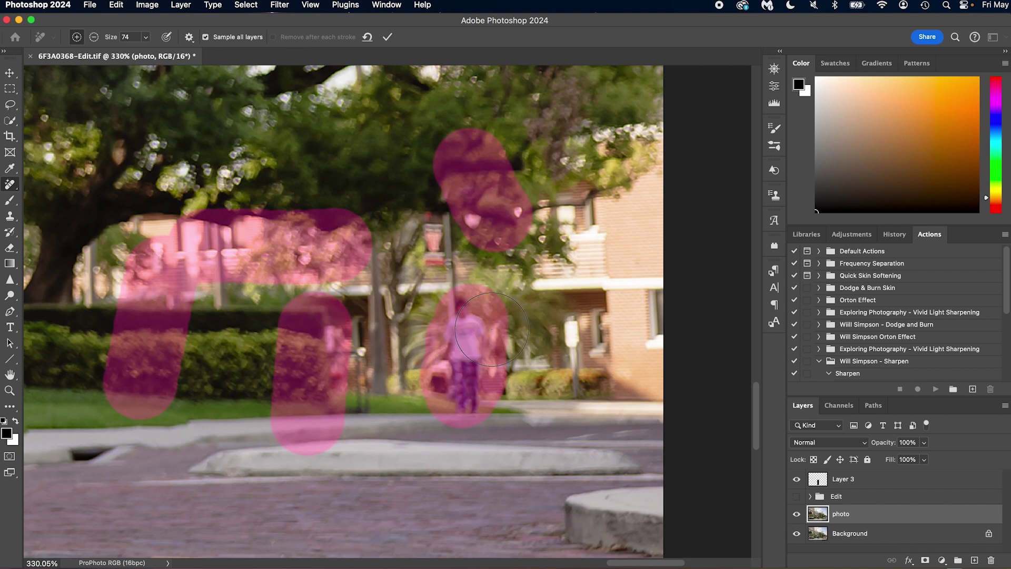
pyautogui.press('super+z')
pyautogui.press('super+z')
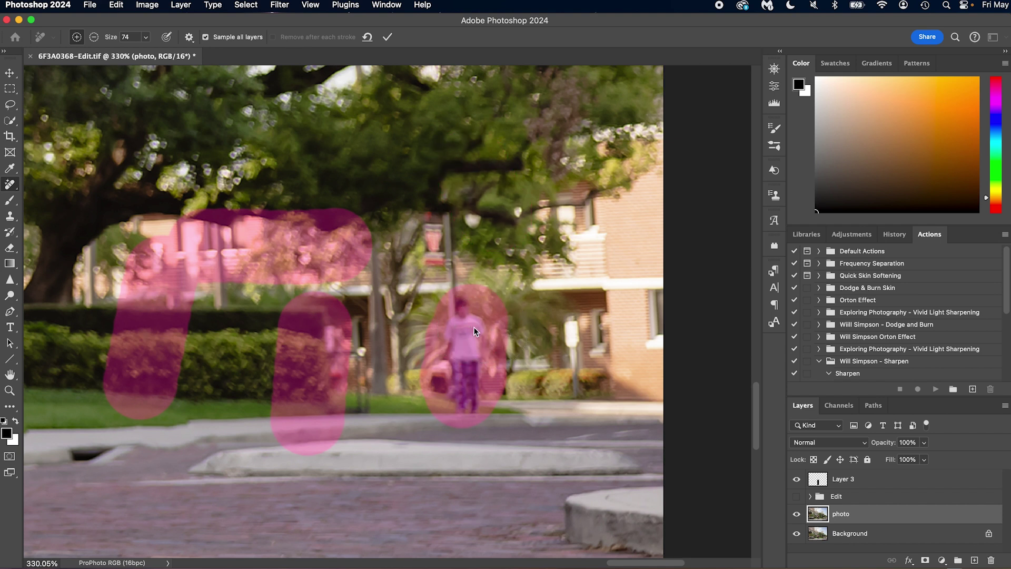
pyautogui.press('super+z')
pyautogui.press('super+z')
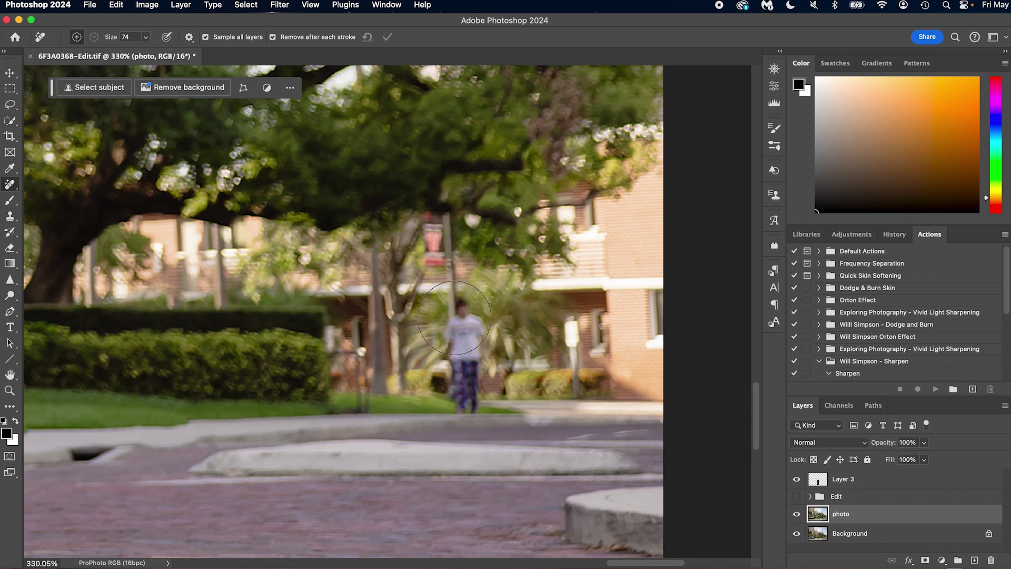
# Remove the walking person under the tree, compare before and after, and fit the photo to the window.
pyautogui.moveTo(458, 315); pyautogui.dragTo(459, 376)
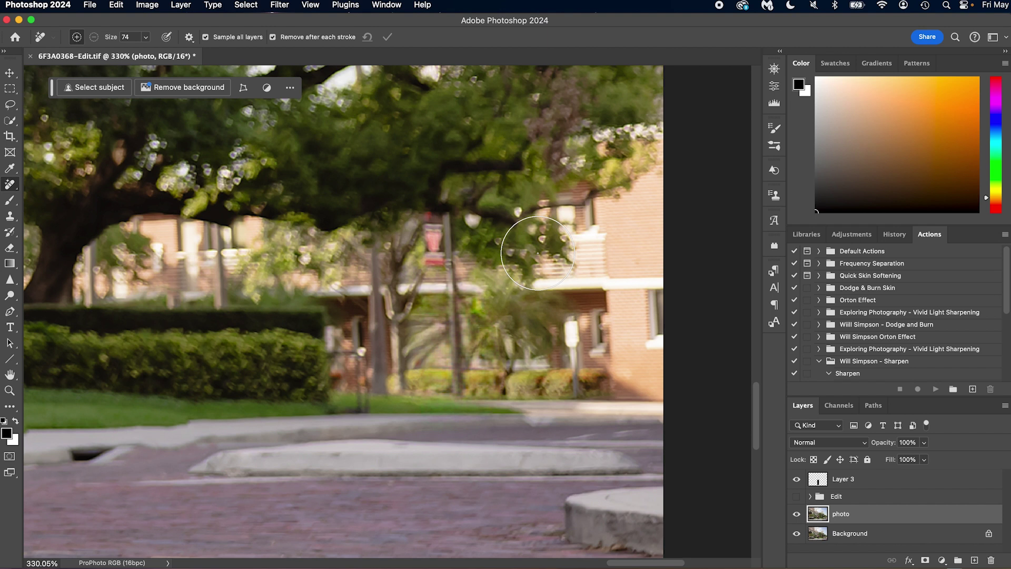
pyautogui.press('super+z')
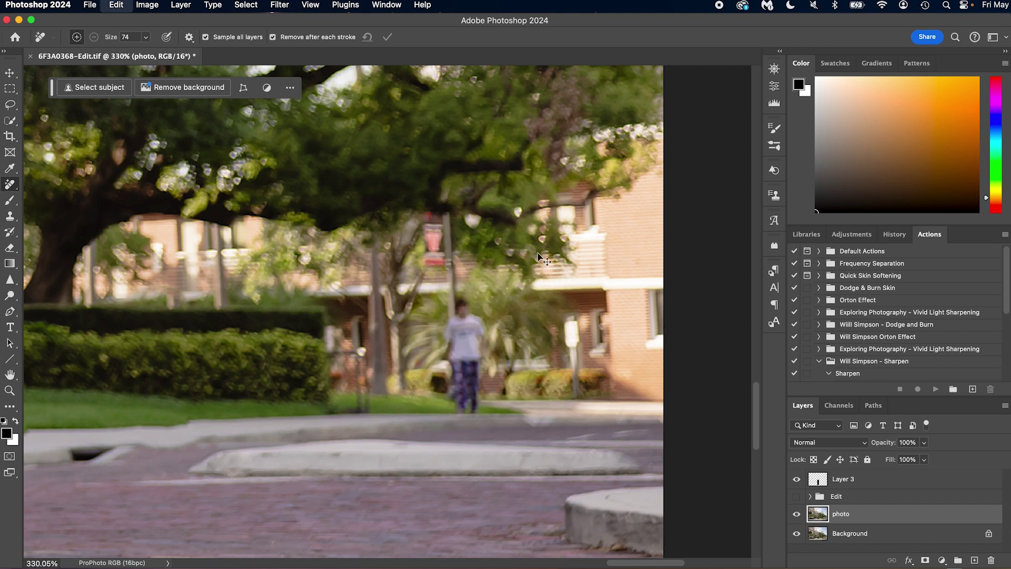
pyautogui.press('super+shift+z')
pyautogui.click(799, 519)
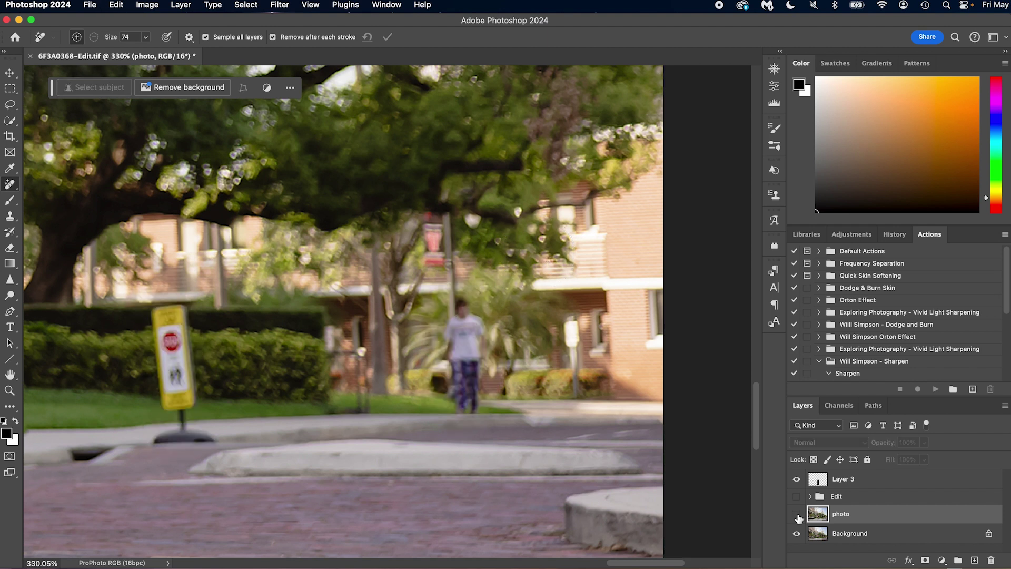
pyautogui.click(797, 514)
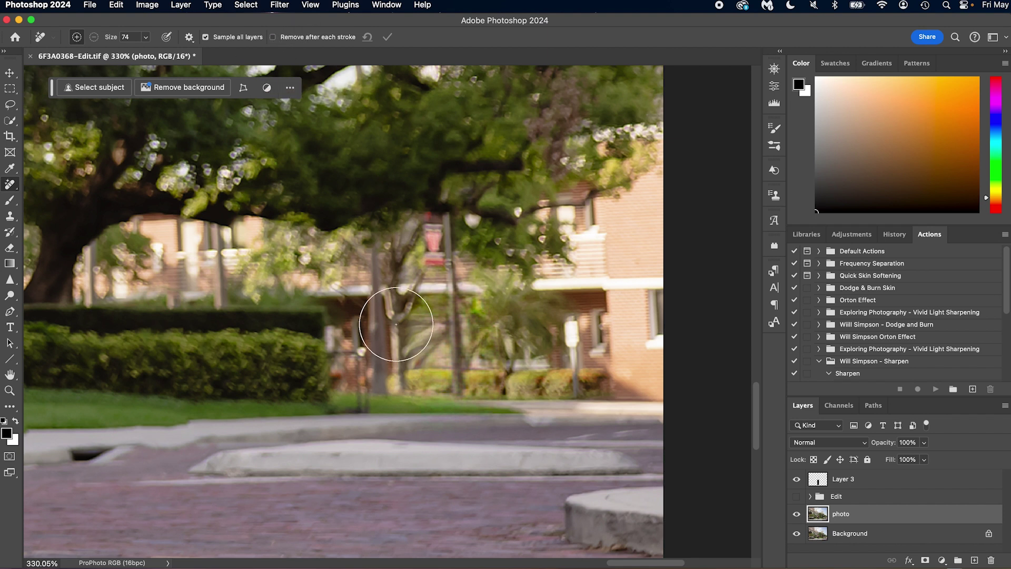
pyautogui.press('super+0')
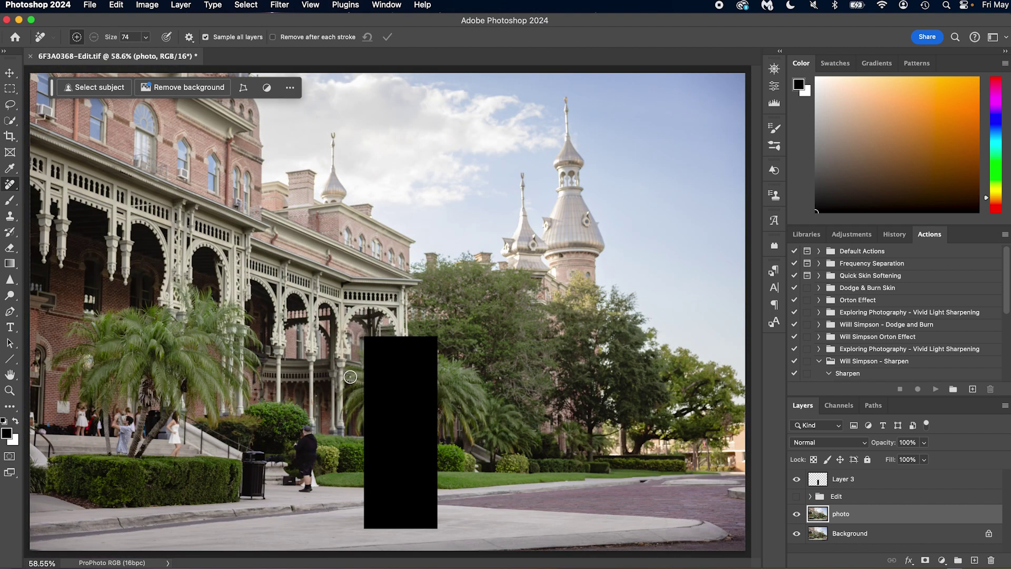
# Zoom to about 164% on the palm tree and the people on the front stairs.
pyautogui.press('z')
pyautogui.moveTo(136, 485); pyautogui.dragTo(264, 474)
pyautogui.moveTo(266, 338); pyautogui.dragTo(551, 341)
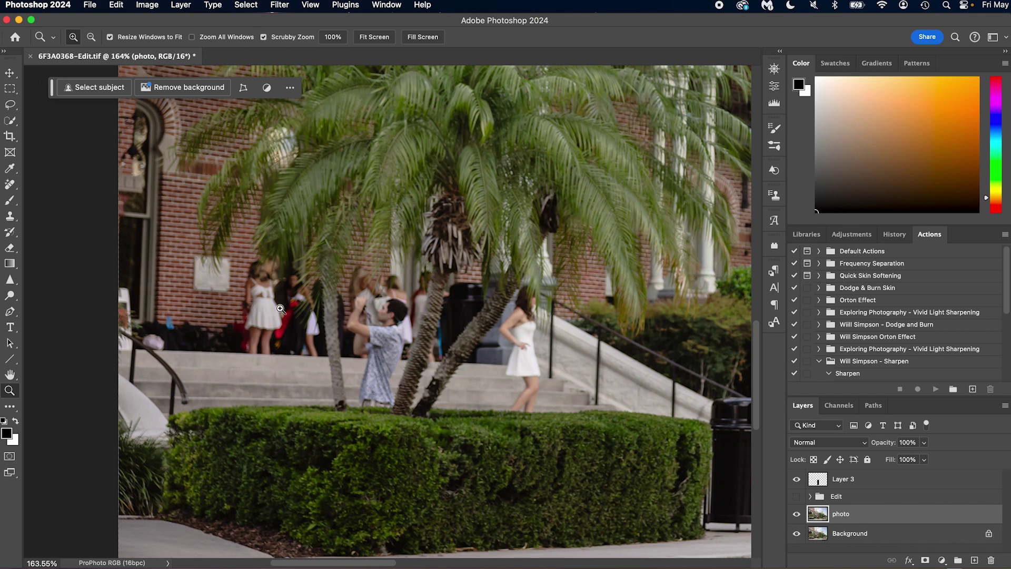
pyautogui.click(10, 188)
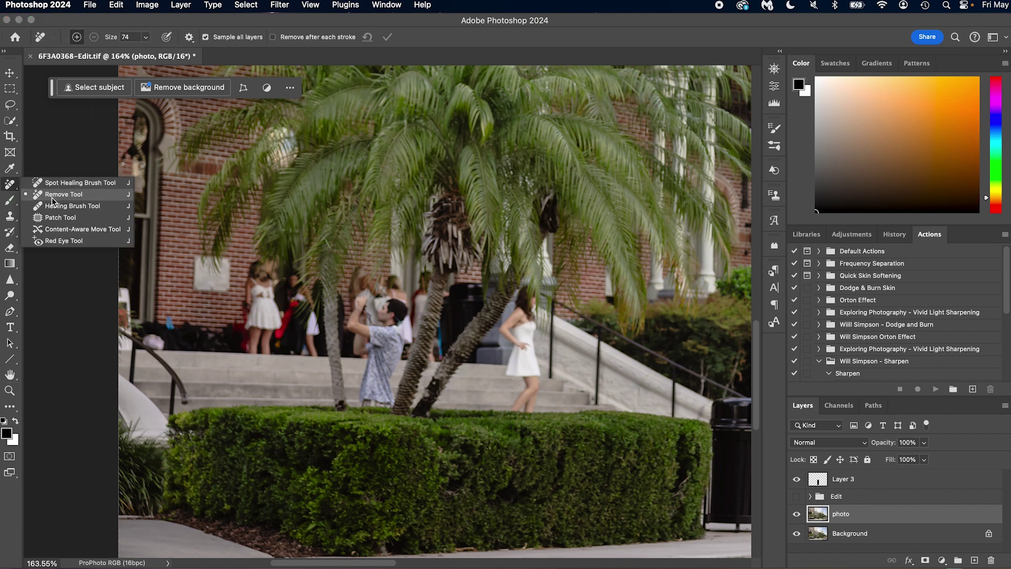
pyautogui.click(53, 195)
pyautogui.moveTo(173, 331)
pyautogui.mouseDown()
pyautogui.moveTo(147, 329)
pyautogui.moveTo(241, 341)
pyautogui.moveTo(260, 273)
pyautogui.moveTo(263, 315)
pyautogui.moveTo(291, 283)
pyautogui.moveTo(313, 312)
pyautogui.moveTo(310, 350)
pyautogui.moveTo(306, 284)
pyautogui.moveTo(303, 323)
pyautogui.moveTo(287, 342)
pyautogui.moveTo(253, 325)
pyautogui.mouseUp()
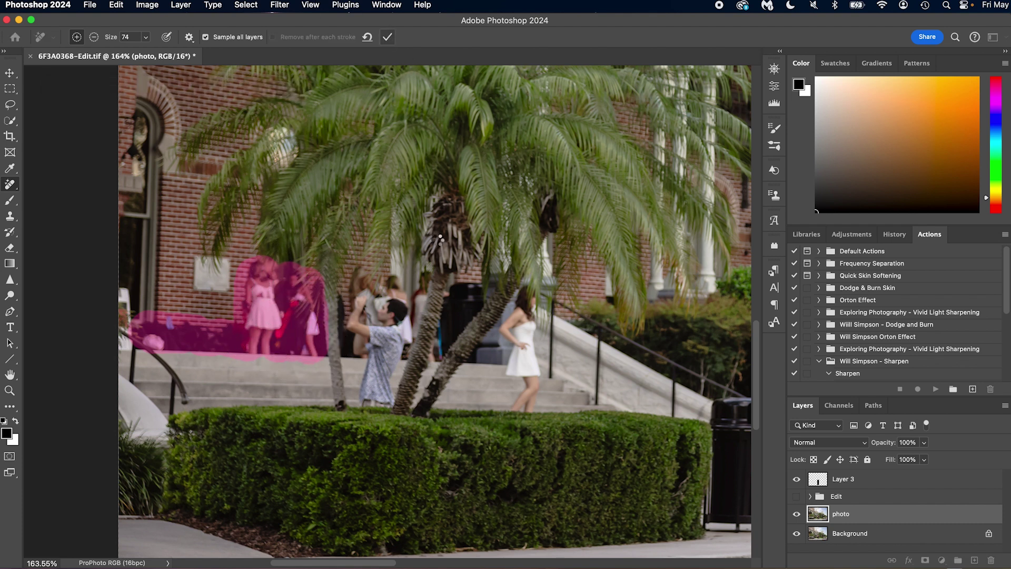
pyautogui.press('Return')
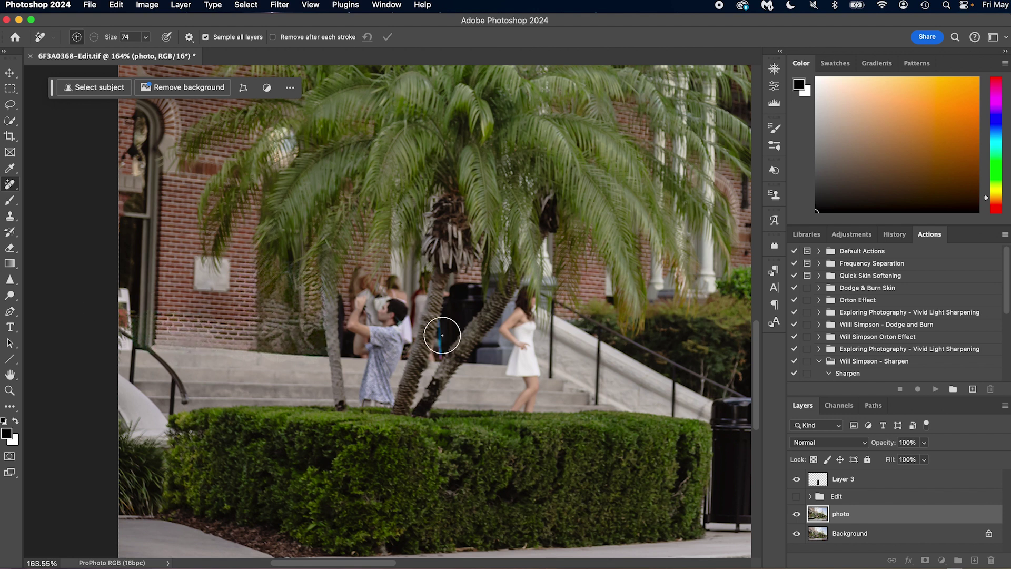
pyautogui.press('super+z')
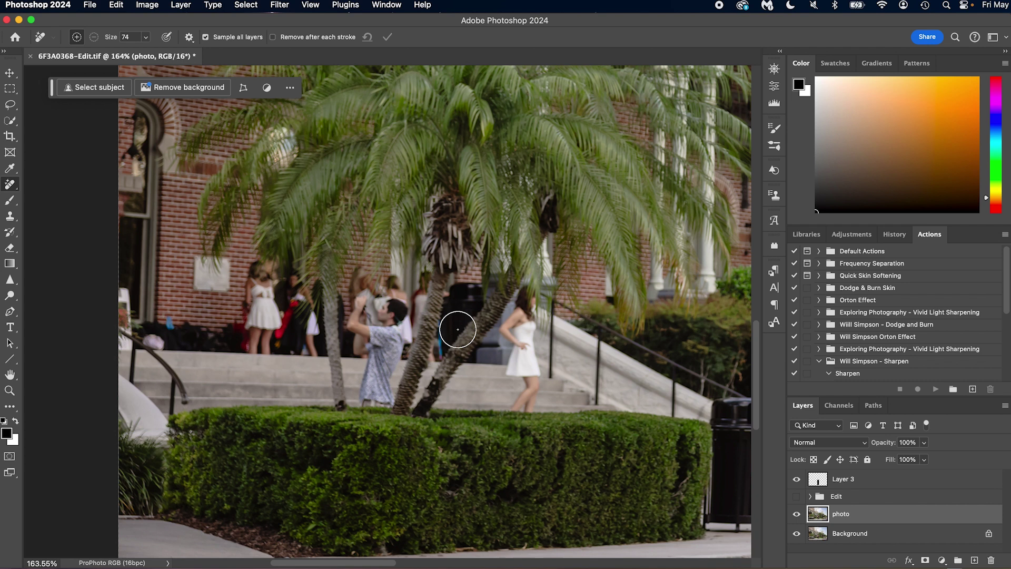
pyautogui.moveTo(385, 394)
pyautogui.mouseDown()
pyautogui.moveTo(356, 287)
pyautogui.moveTo(364, 282)
pyautogui.moveTo(385, 323)
pyautogui.moveTo(421, 273)
pyautogui.moveTo(416, 347)
pyautogui.moveTo(373, 390)
pyautogui.moveTo(380, 343)
pyautogui.mouseUp()
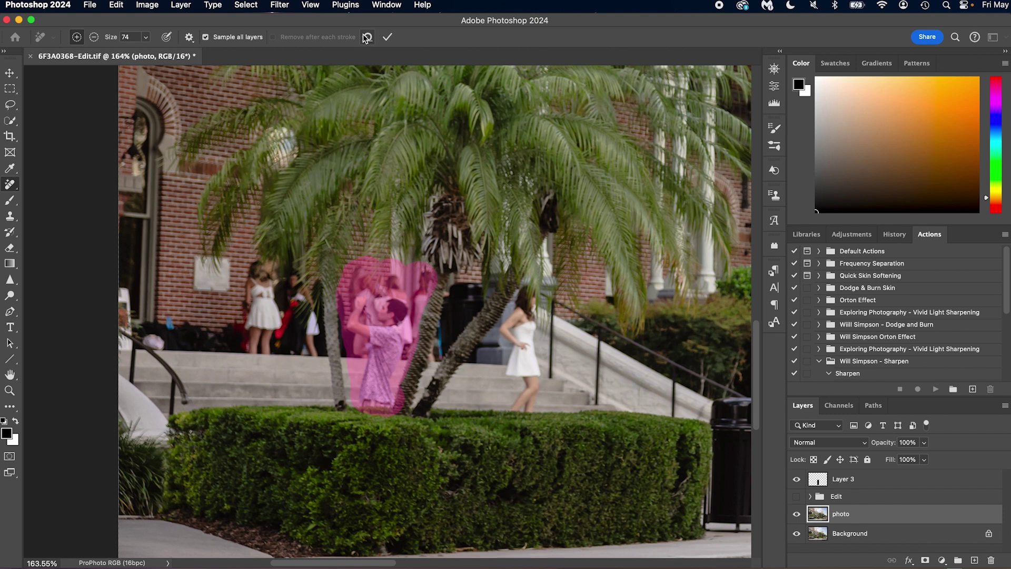
pyautogui.click(387, 37)
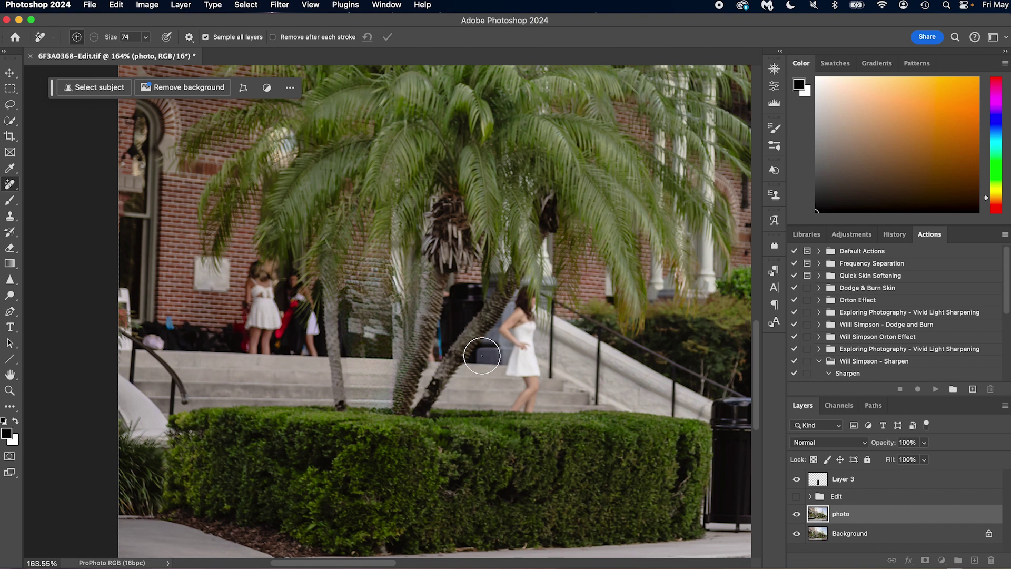
pyautogui.press('super+z')
pyautogui.moveTo(582, 425); pyautogui.dragTo(278, 317)
pyautogui.moveTo(481, 354)
pyautogui.mouseDown()
pyautogui.moveTo(421, 390)
pyautogui.moveTo(412, 412)
pyautogui.mouseUp()
pyautogui.moveTo(537, 445)
pyautogui.mouseDown()
pyautogui.moveTo(497, 461)
pyautogui.moveTo(460, 442)
pyautogui.moveTo(455, 405)
pyautogui.moveTo(487, 417)
pyautogui.moveTo(534, 458)
pyautogui.moveTo(548, 436)
pyautogui.moveTo(534, 414)
pyautogui.moveTo(535, 287)
pyautogui.moveTo(511, 282)
pyautogui.moveTo(506, 404)
pyautogui.moveTo(483, 391)
pyautogui.moveTo(489, 324)
pyautogui.moveTo(466, 388)
pyautogui.moveTo(412, 380)
pyautogui.moveTo(445, 390)
pyautogui.mouseUp()
pyautogui.click(391, 46)
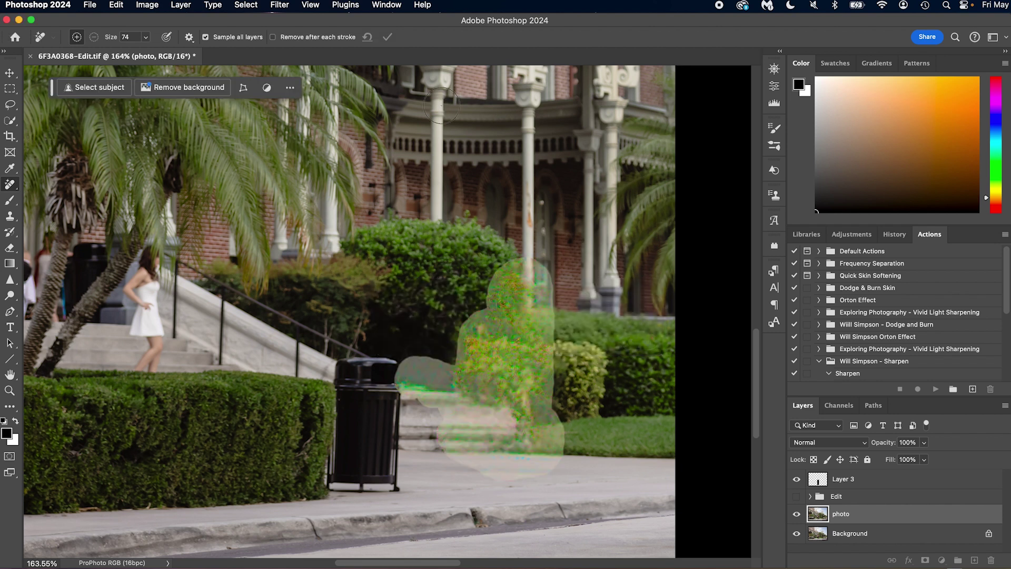
pyautogui.press('super+z')
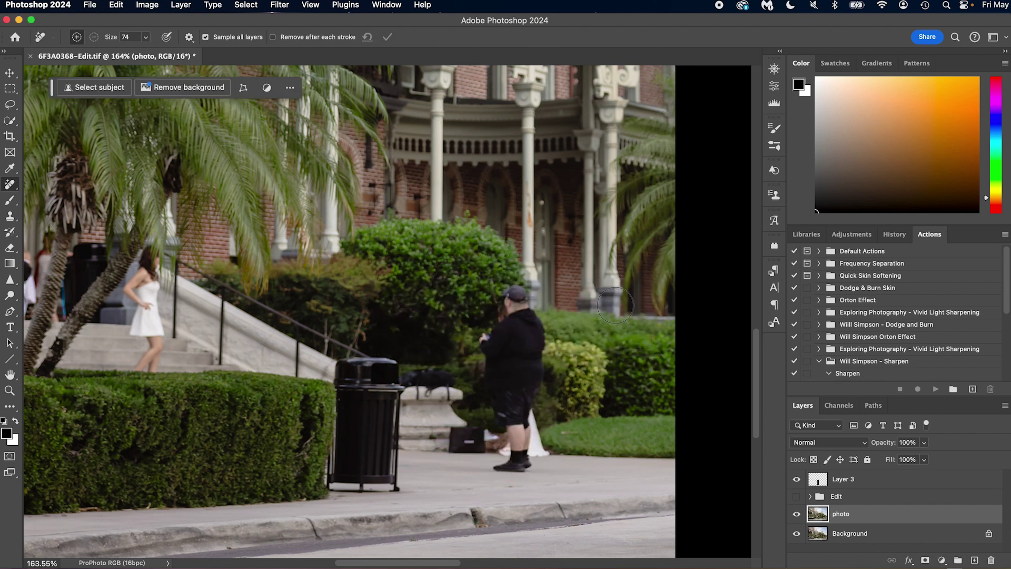
# Lasso the man in black and trash can near the stairs and replace them with Generative Fill.
pyautogui.press('l')
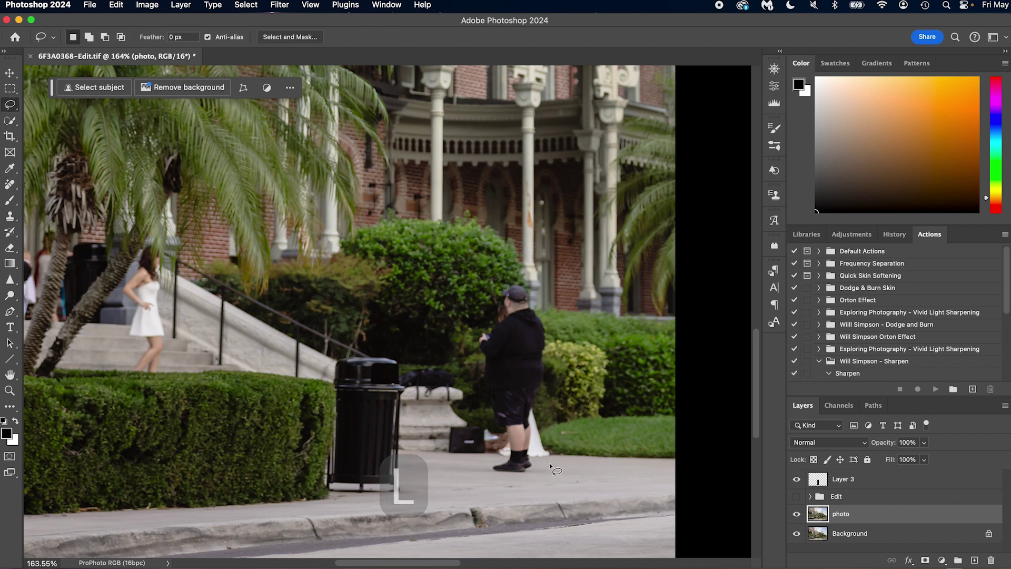
pyautogui.moveTo(472, 466)
pyautogui.mouseDown()
pyautogui.moveTo(509, 481)
pyautogui.moveTo(547, 471)
pyautogui.moveTo(559, 444)
pyautogui.moveTo(550, 314)
pyautogui.moveTo(527, 284)
pyautogui.moveTo(502, 277)
pyautogui.moveTo(457, 356)
pyautogui.moveTo(400, 370)
pyautogui.moveTo(400, 392)
pyautogui.moveTo(419, 362)
pyautogui.moveTo(392, 352)
pyautogui.moveTo(332, 355)
pyautogui.moveTo(318, 381)
pyautogui.moveTo(315, 499)
pyautogui.moveTo(422, 493)
pyautogui.moveTo(420, 477)
pyautogui.moveTo(447, 467)
pyautogui.mouseUp()
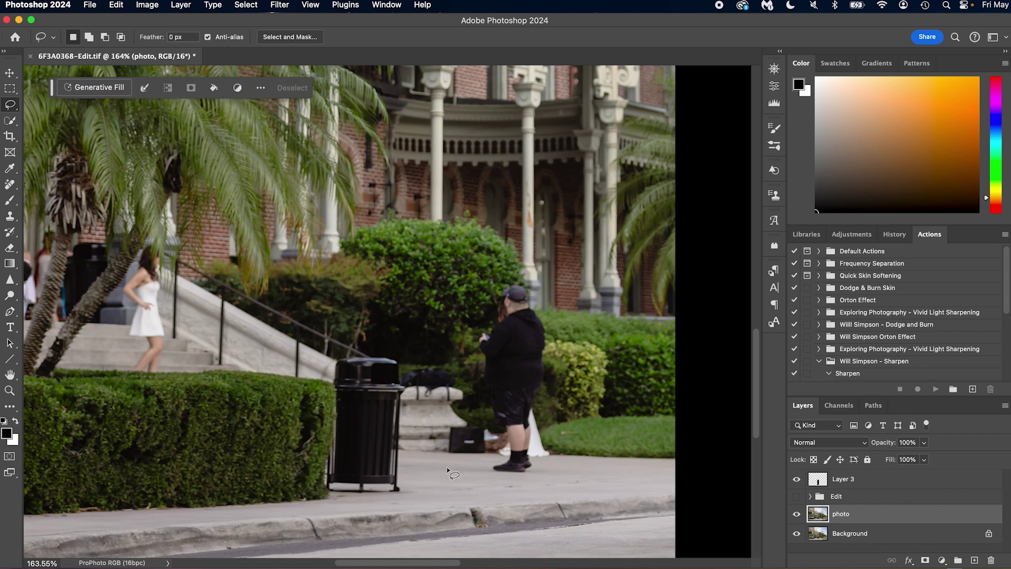
pyautogui.click(103, 86)
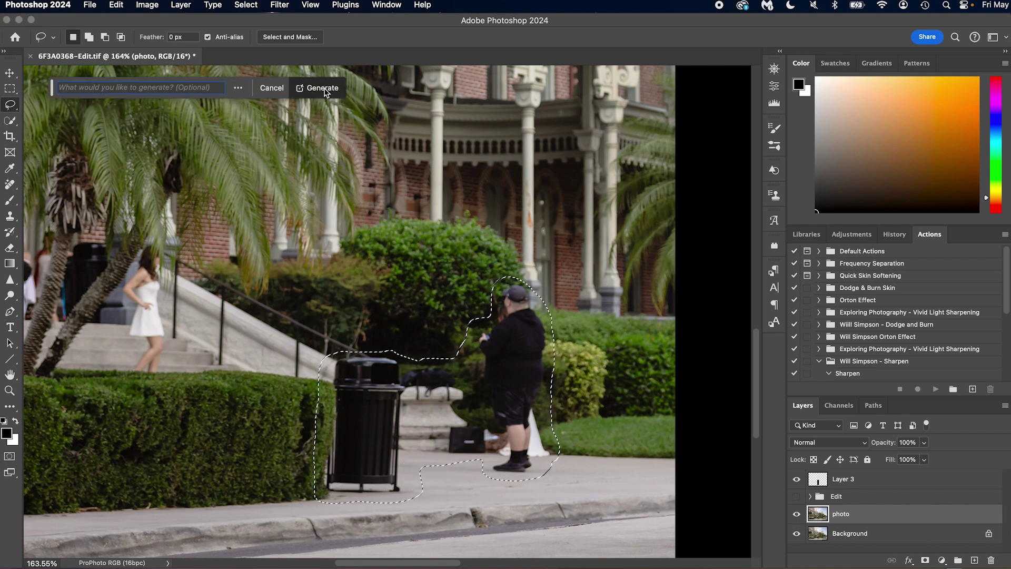
pyautogui.click(324, 88)
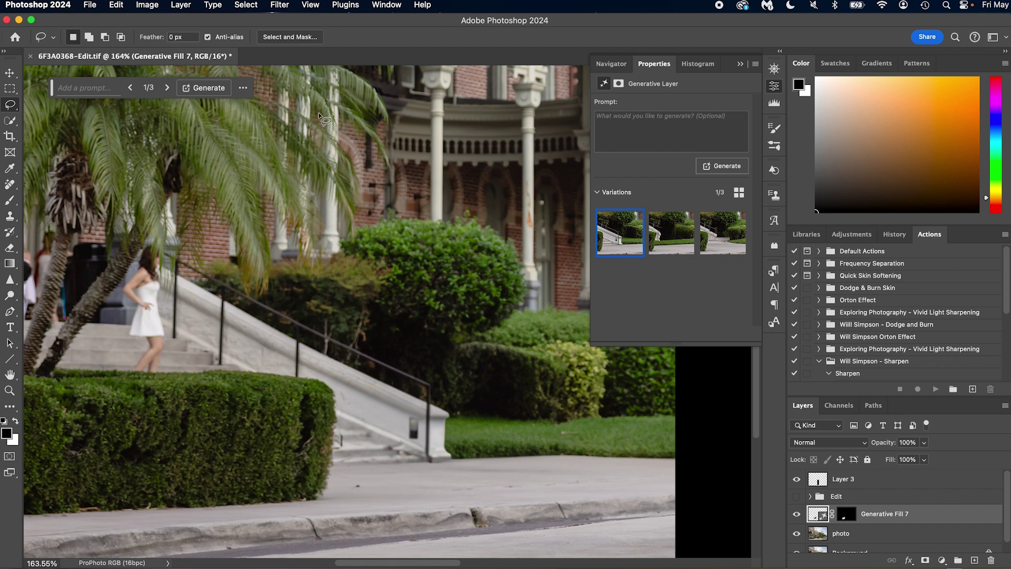
# Toggle the Generative Fill 7 layer to compare, then pan to the crowd by the palms.
pyautogui.click(796, 514)
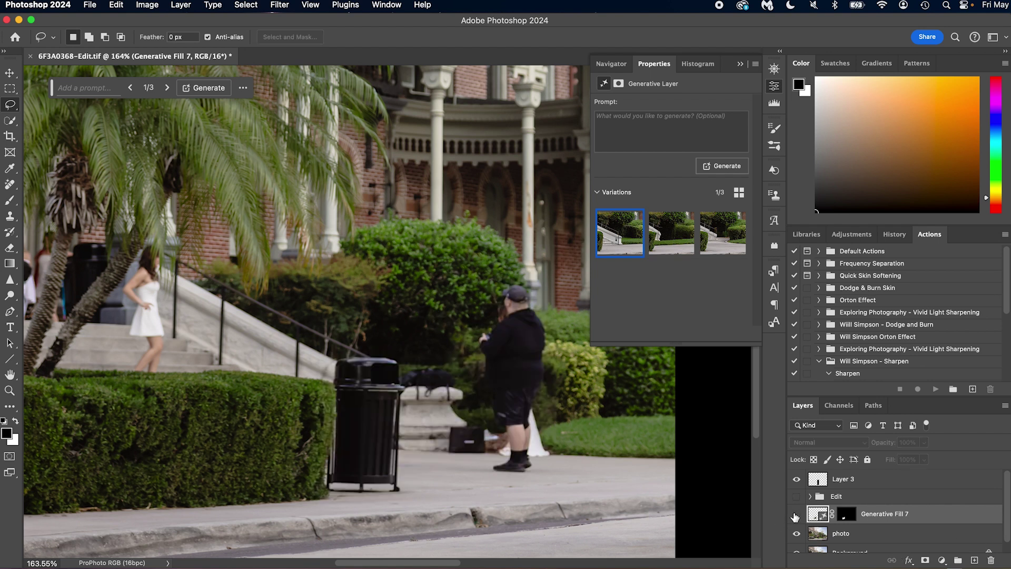
pyautogui.click(796, 514)
pyautogui.click(796, 514)
pyautogui.click(796, 514)
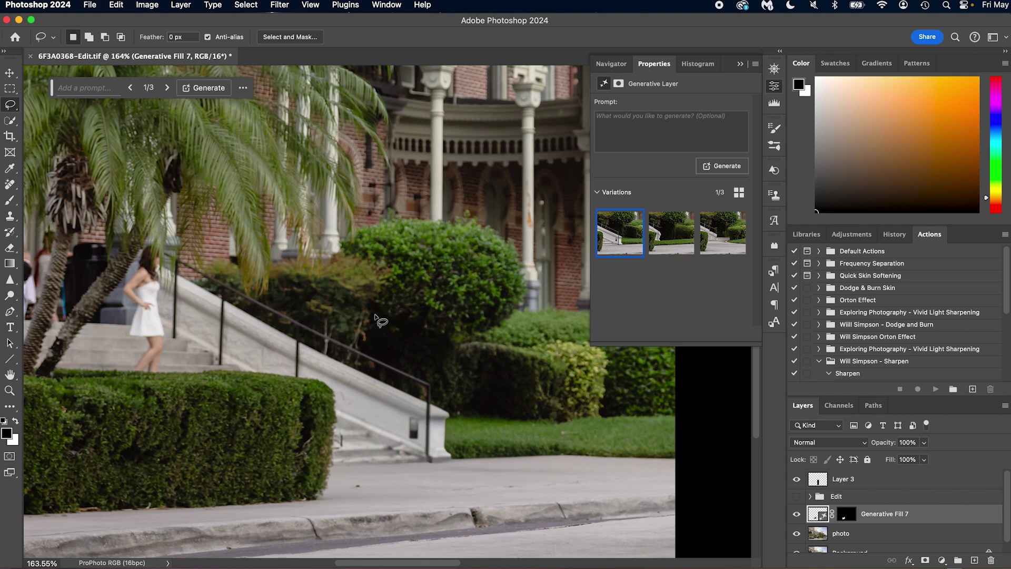
pyautogui.moveTo(221, 338); pyautogui.dragTo(569, 378)
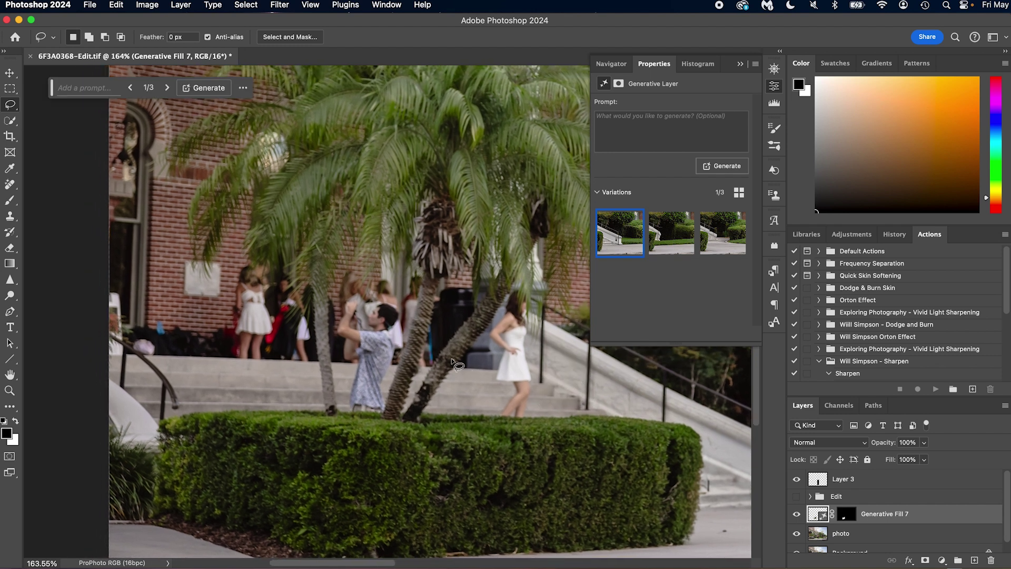
# Lasso the crowd on the left steps and generate a fill replacing them with brick wall.
pyautogui.moveTo(313, 363)
pyautogui.mouseDown()
pyautogui.moveTo(167, 362)
pyautogui.moveTo(122, 336)
pyautogui.moveTo(147, 315)
pyautogui.moveTo(222, 301)
pyautogui.moveTo(237, 262)
pyautogui.moveTo(271, 250)
pyautogui.moveTo(300, 263)
pyautogui.moveTo(314, 293)
pyautogui.moveTo(319, 363)
pyautogui.mouseUp()
pyautogui.click(79, 87)
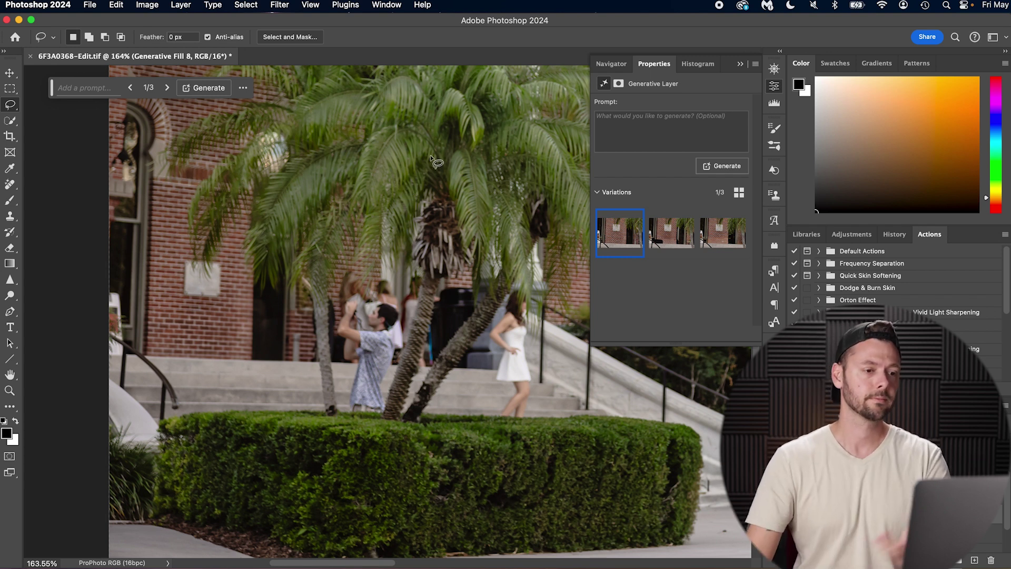
# Lasso the man and the woman in white on the steps and run Generative Fill.
pyautogui.moveTo(385, 415)
pyautogui.mouseDown()
pyautogui.moveTo(348, 412)
pyautogui.moveTo(330, 363)
pyautogui.moveTo(325, 300)
pyautogui.moveTo(348, 264)
pyautogui.moveTo(378, 274)
pyautogui.moveTo(420, 266)
pyautogui.moveTo(423, 306)
pyautogui.moveTo(386, 415)
pyautogui.mouseUp()
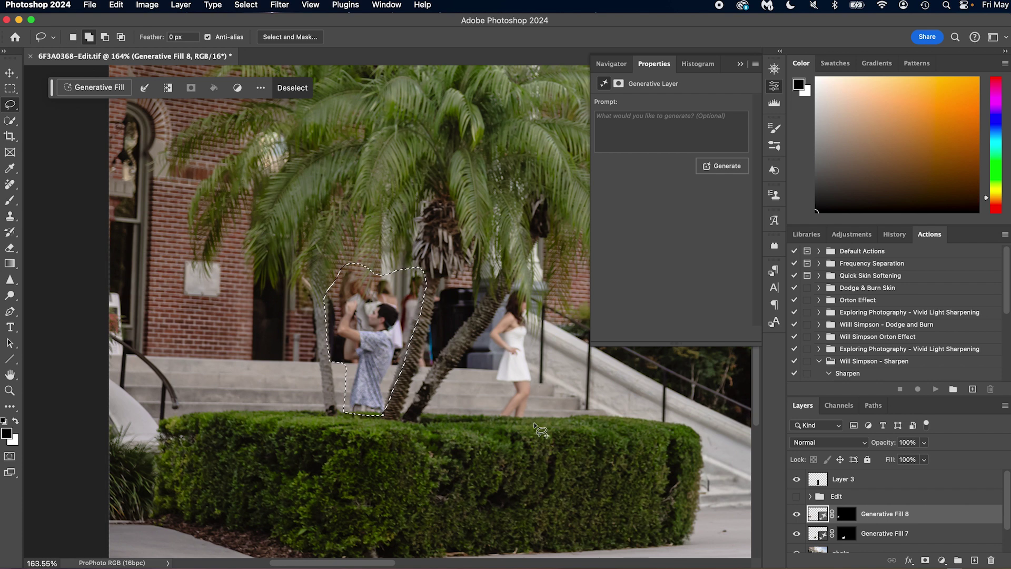
pyautogui.moveTo(532, 421)
pyautogui.mouseDown()
pyautogui.moveTo(481, 400)
pyautogui.moveTo(484, 316)
pyautogui.moveTo(513, 281)
pyautogui.moveTo(540, 311)
pyautogui.moveTo(553, 390)
pyautogui.moveTo(540, 433)
pyautogui.mouseUp()
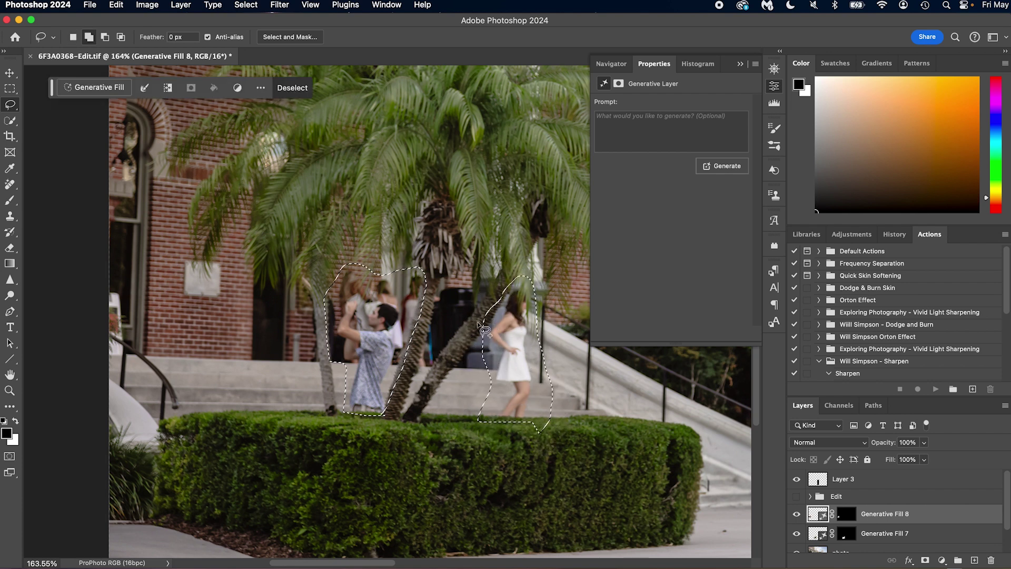
pyautogui.moveTo(476, 318)
pyautogui.mouseDown()
pyautogui.moveTo(431, 369)
pyautogui.moveTo(415, 370)
pyautogui.moveTo(441, 277)
pyautogui.moveTo(491, 273)
pyautogui.moveTo(479, 308)
pyautogui.mouseUp()
pyautogui.click(95, 87)
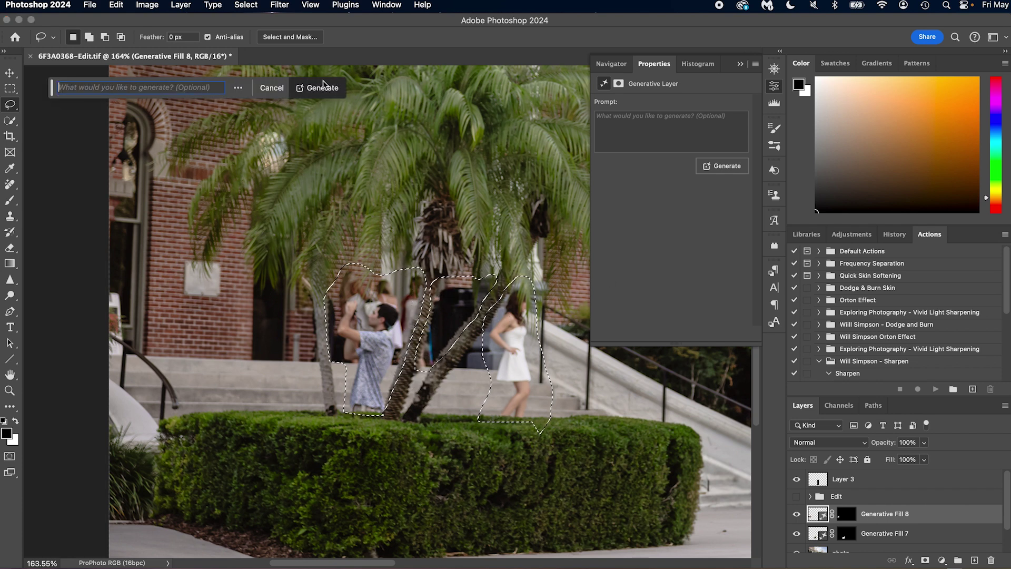
pyautogui.click(324, 87)
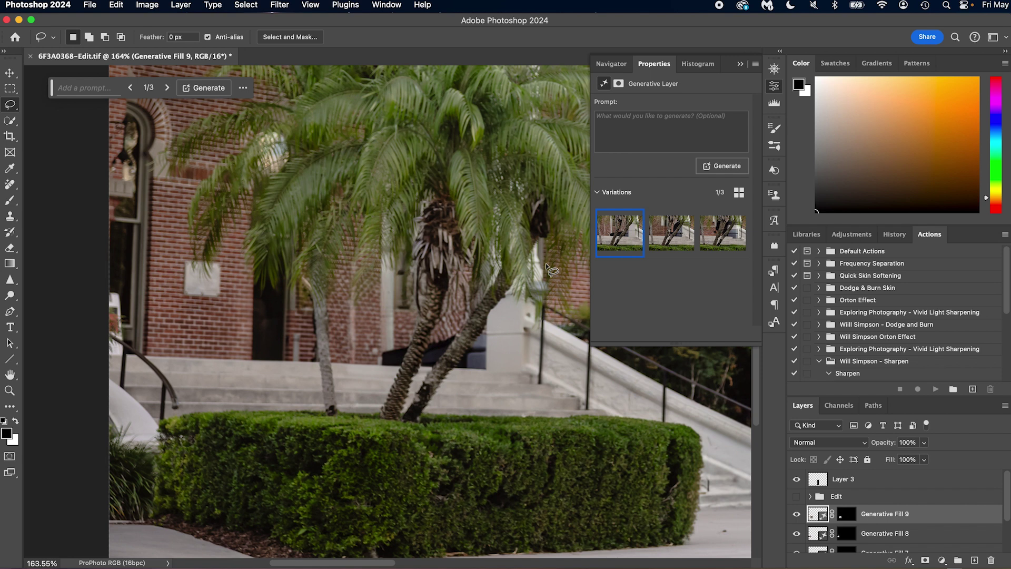
# Compare the three generated variations and keep the first one.
pyautogui.click(677, 234)
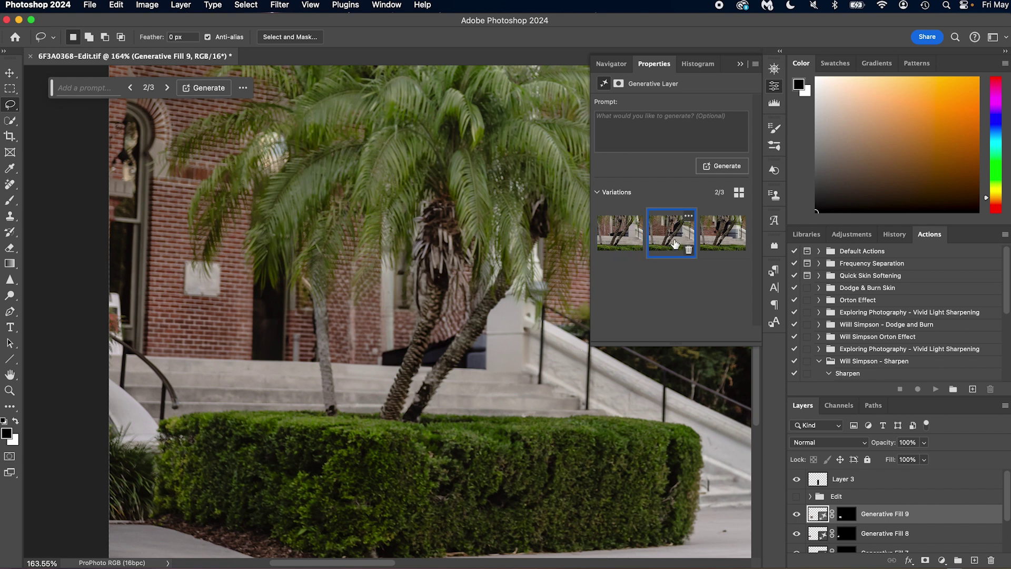
pyautogui.click(708, 236)
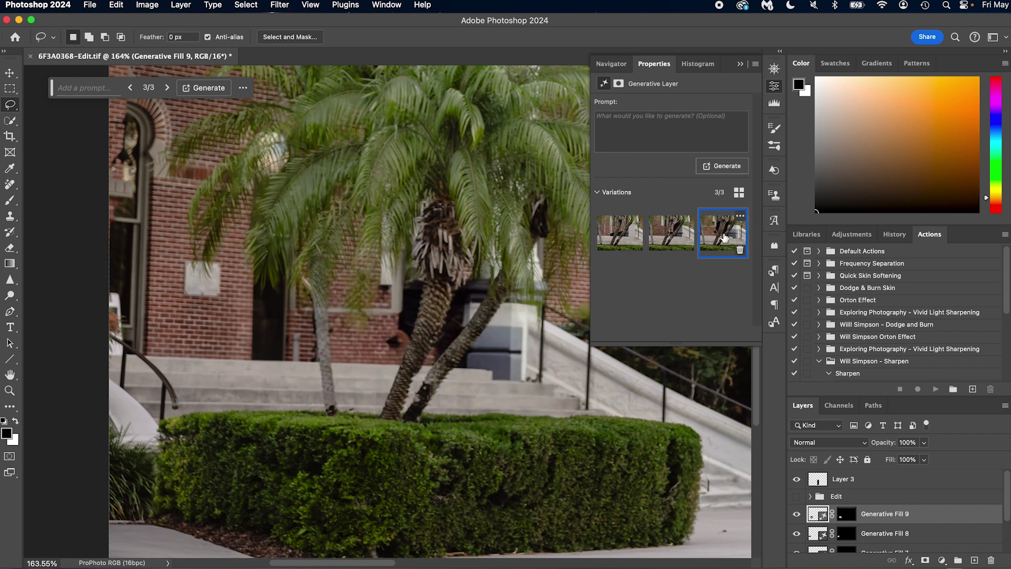
pyautogui.click(630, 247)
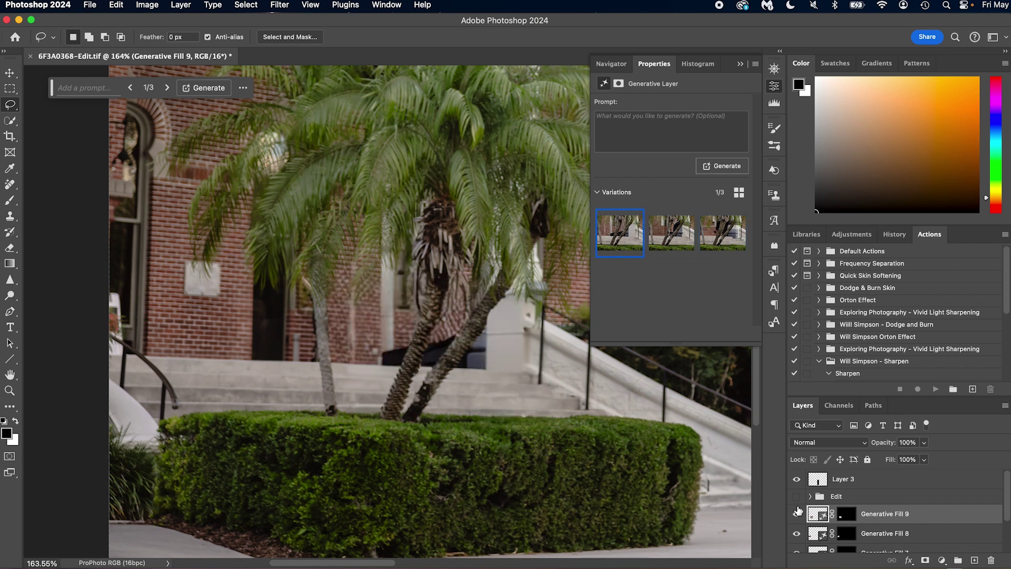
# Discard the Generative Fill 9 layer and regenerate a fill removing only the woman in white.
pyautogui.moveTo(817, 513); pyautogui.dragTo(990, 560)
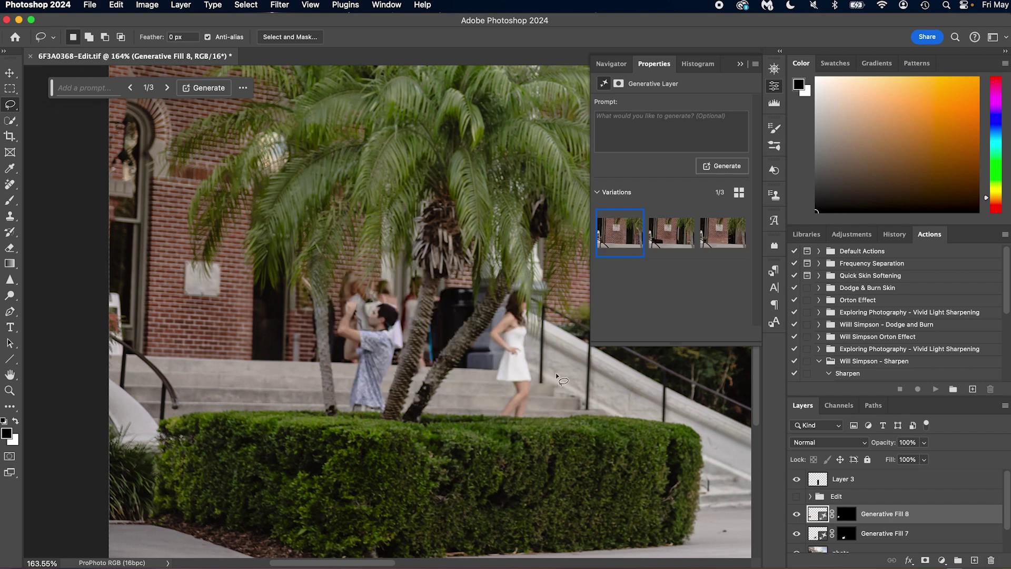
pyautogui.moveTo(539, 419)
pyautogui.mouseDown()
pyautogui.moveTo(503, 421)
pyautogui.moveTo(483, 384)
pyautogui.moveTo(506, 284)
pyautogui.moveTo(537, 310)
pyautogui.moveTo(539, 416)
pyautogui.mouseUp()
pyautogui.click(95, 88)
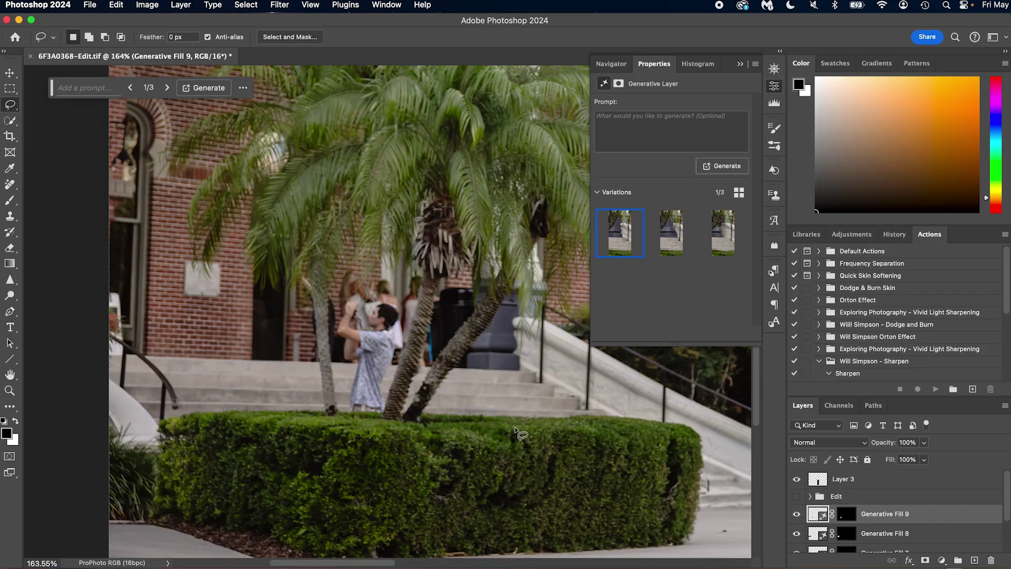
# Fill the dark bin area behind the palm trunk with Generative Fill, keeping the third variation.
pyautogui.moveTo(478, 313)
pyautogui.mouseDown()
pyautogui.moveTo(437, 363)
pyautogui.moveTo(414, 368)
pyautogui.moveTo(435, 288)
pyautogui.moveTo(465, 280)
pyautogui.moveTo(476, 310)
pyautogui.mouseUp()
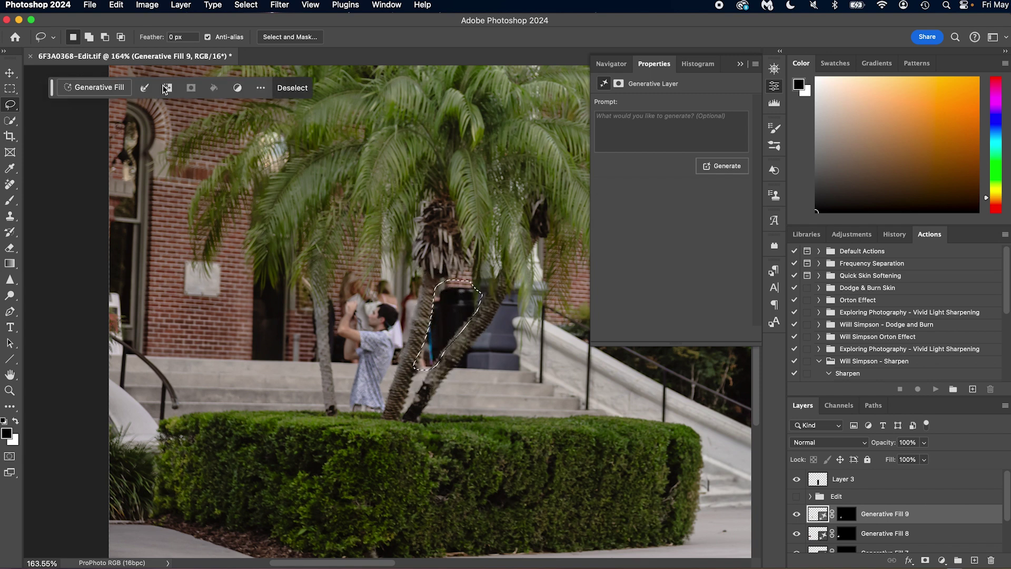
pyautogui.click(94, 88)
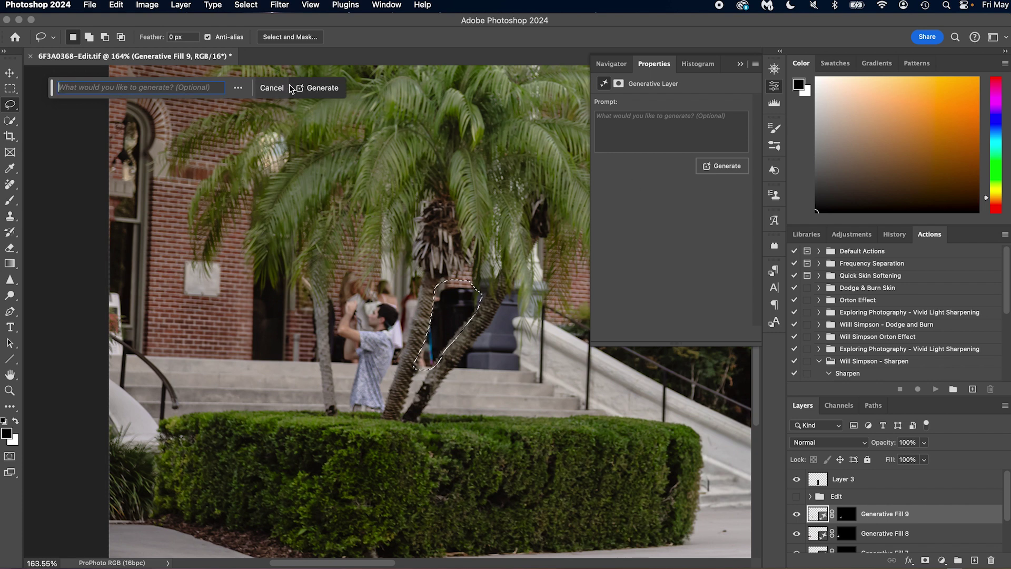
pyautogui.click(306, 87)
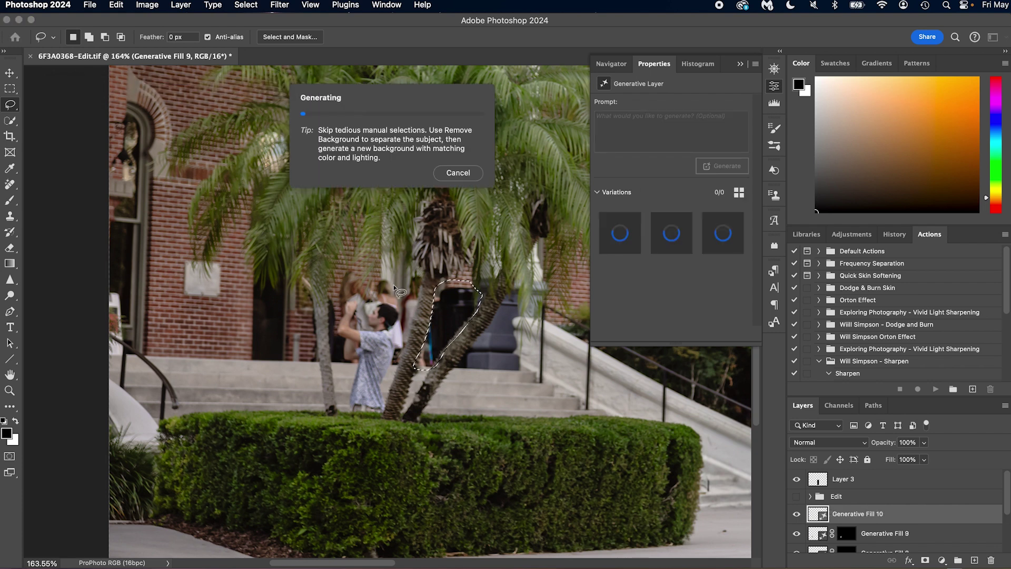
pyautogui.click(674, 240)
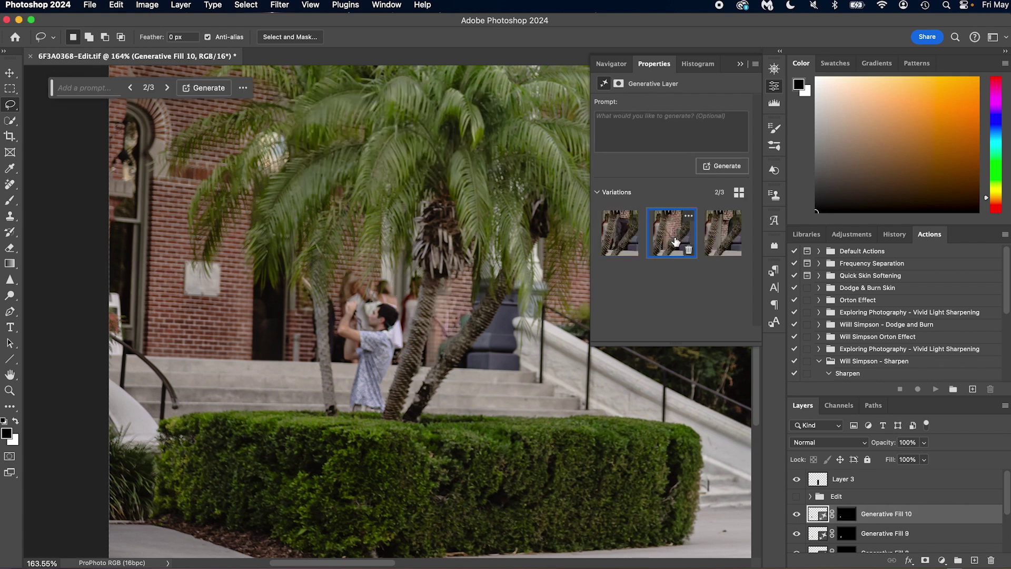
pyautogui.click(727, 240)
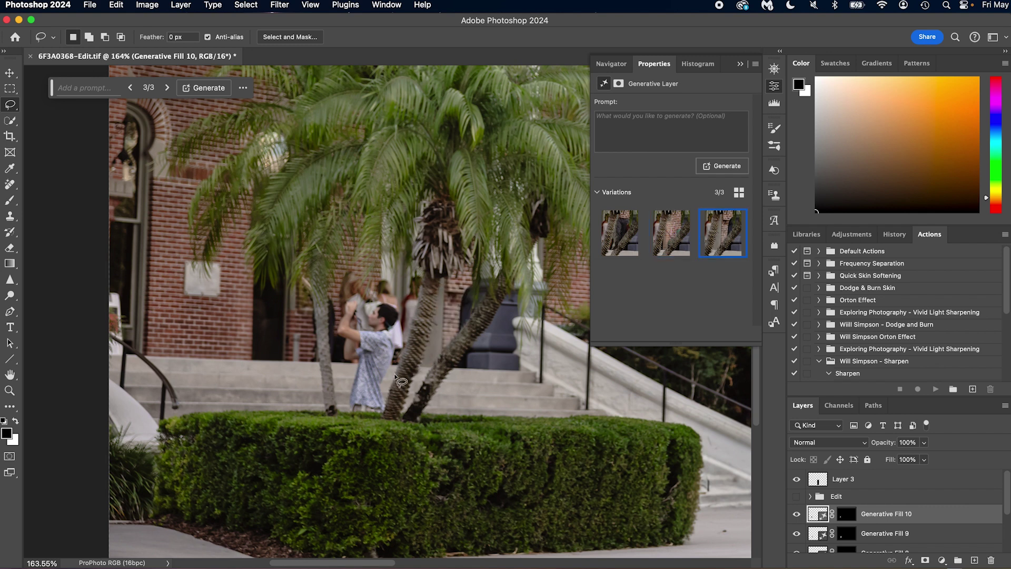
# Lasso the man photographing on the steps, generate a fill, and keep variation 2 of three.
pyautogui.moveTo(396, 377)
pyautogui.mouseDown()
pyautogui.moveTo(381, 416)
pyautogui.moveTo(342, 417)
pyautogui.moveTo(344, 381)
pyautogui.moveTo(320, 339)
pyautogui.moveTo(322, 279)
pyautogui.moveTo(375, 257)
pyautogui.moveTo(433, 273)
pyautogui.moveTo(424, 298)
pyautogui.mouseUp()
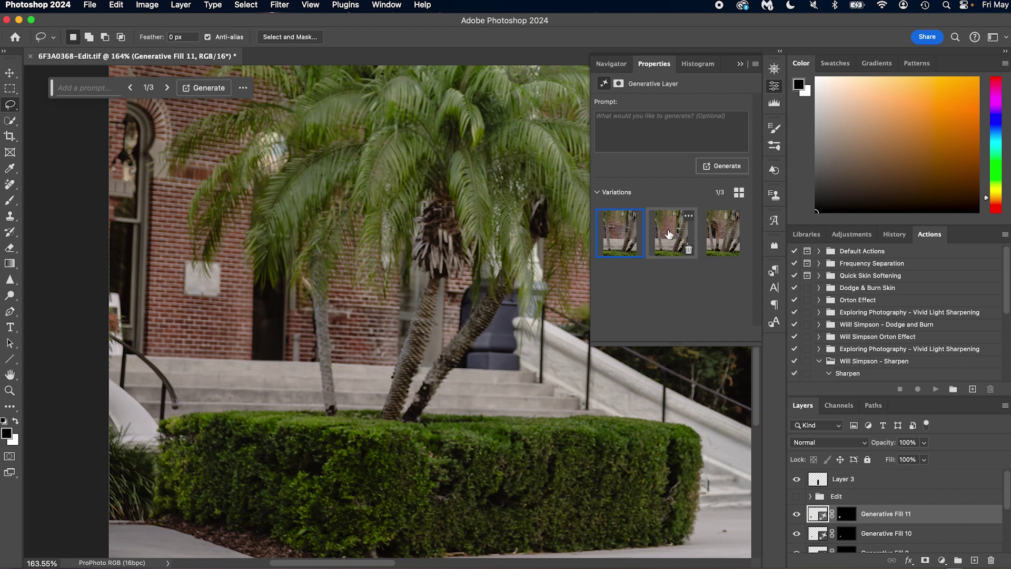
pyautogui.click(669, 233)
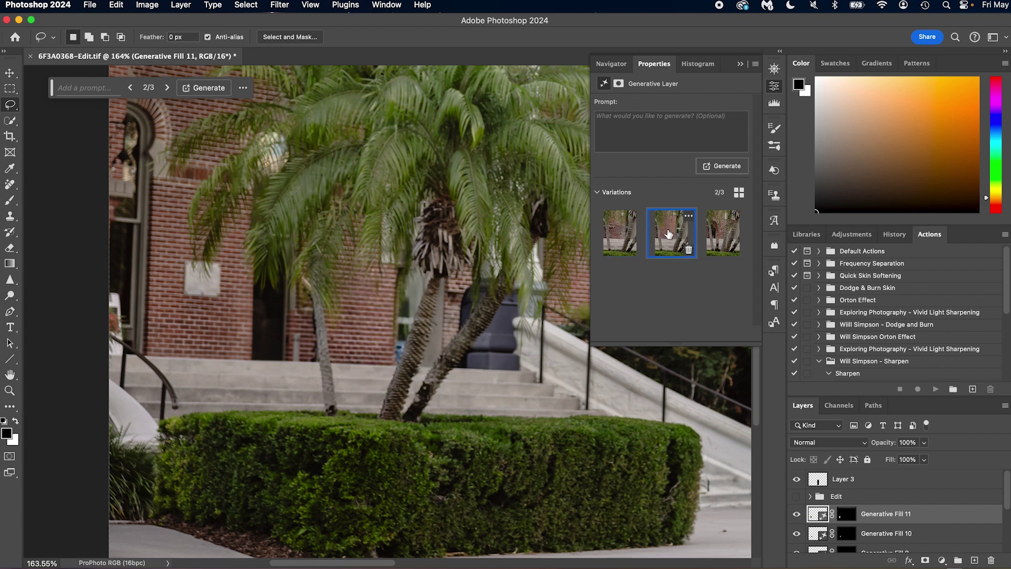
pyautogui.click(731, 237)
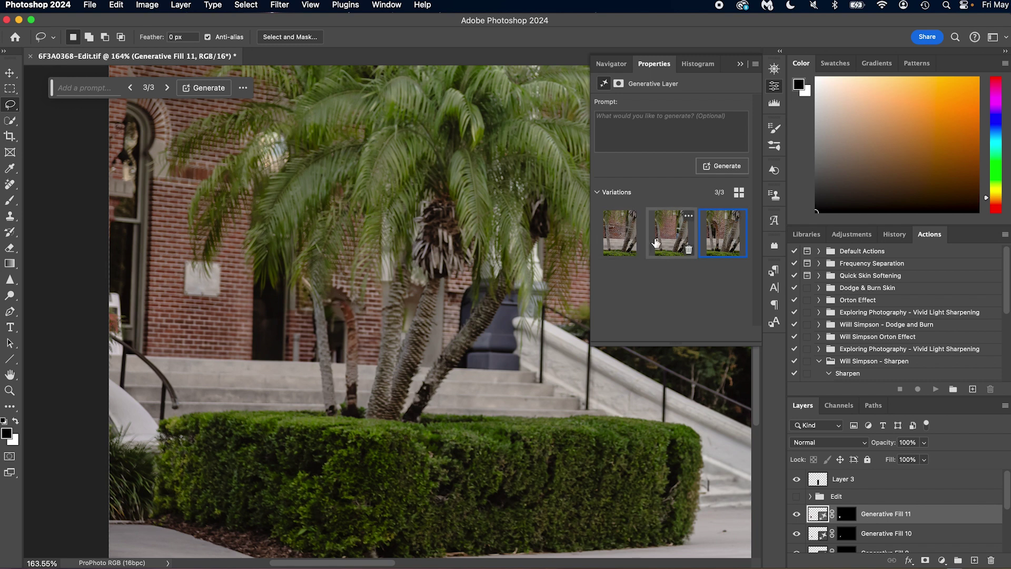
pyautogui.click(671, 234)
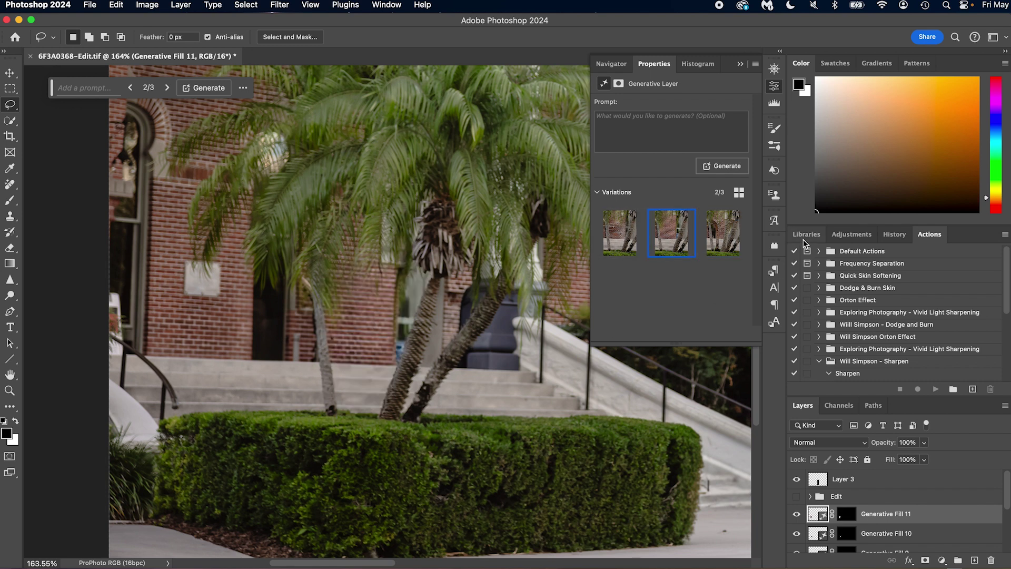
# Fit the photo on screen, group all fill layers into Group 1, and toggle its visibility to compare.
pyautogui.press('super+0')
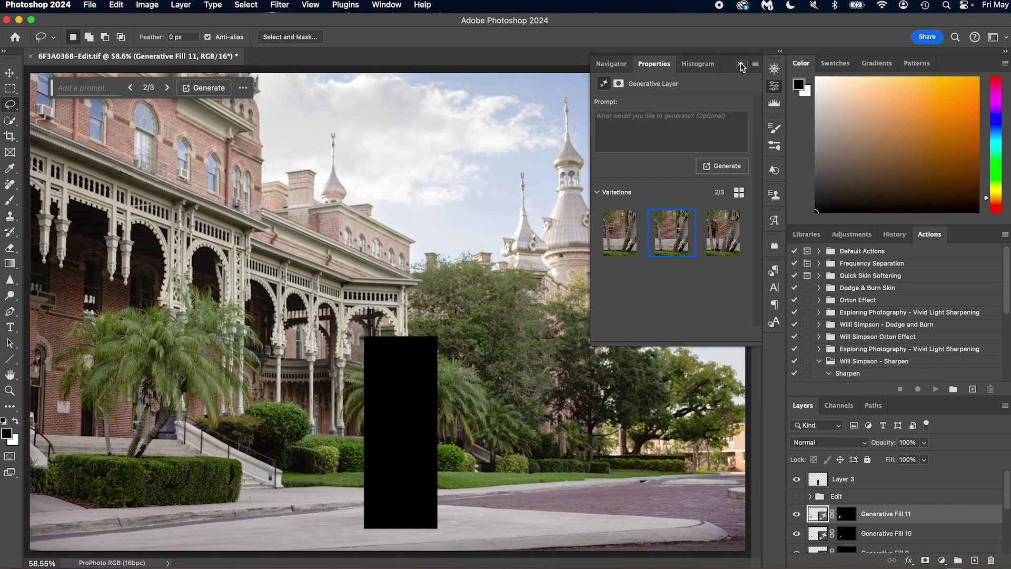
pyautogui.click(741, 64)
pyautogui.scroll(-2, 911, 542)
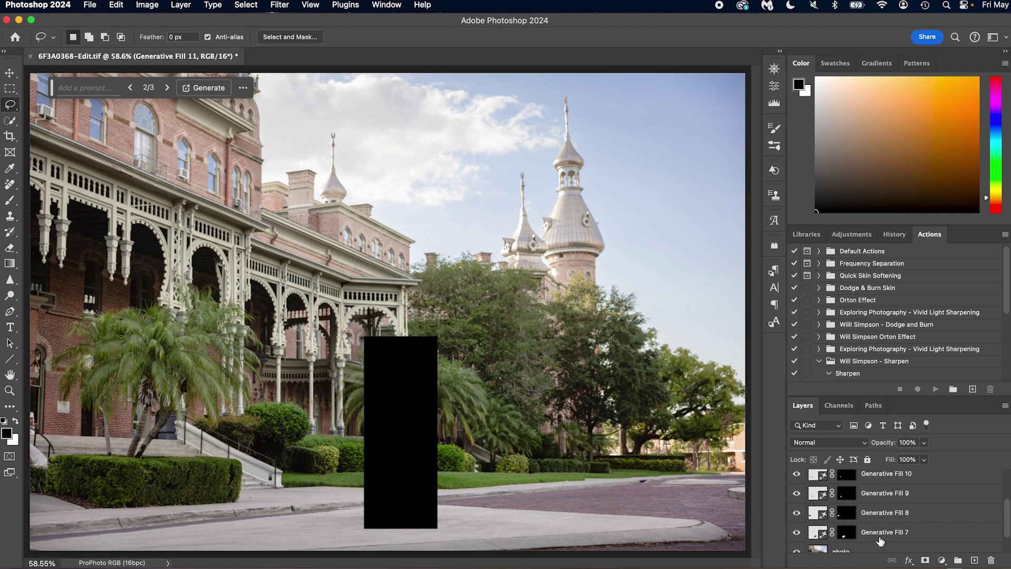
pyautogui.keyDown('shift'); pyautogui.click(881, 534); pyautogui.keyUp('shift')
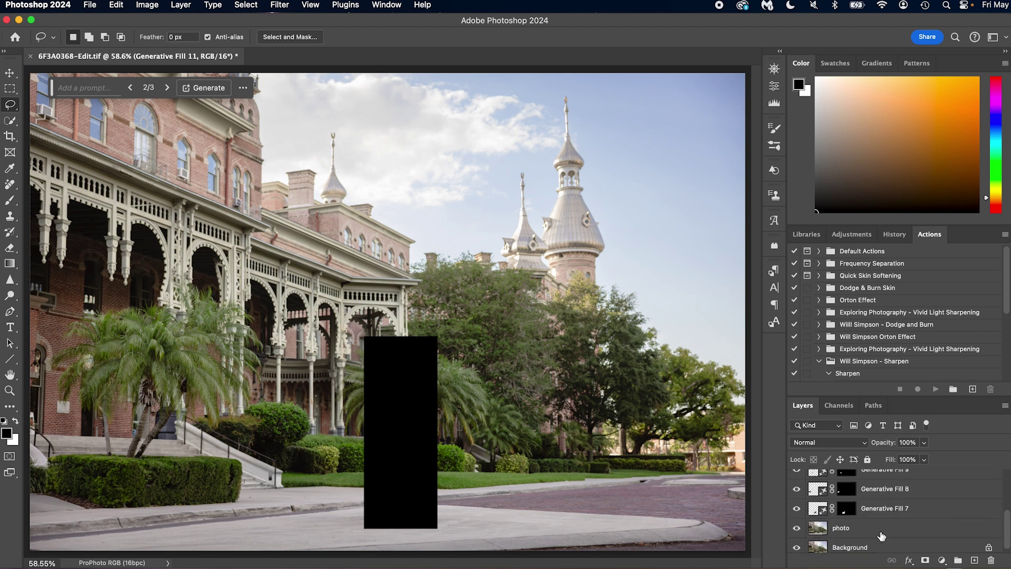
pyautogui.press('super+g')
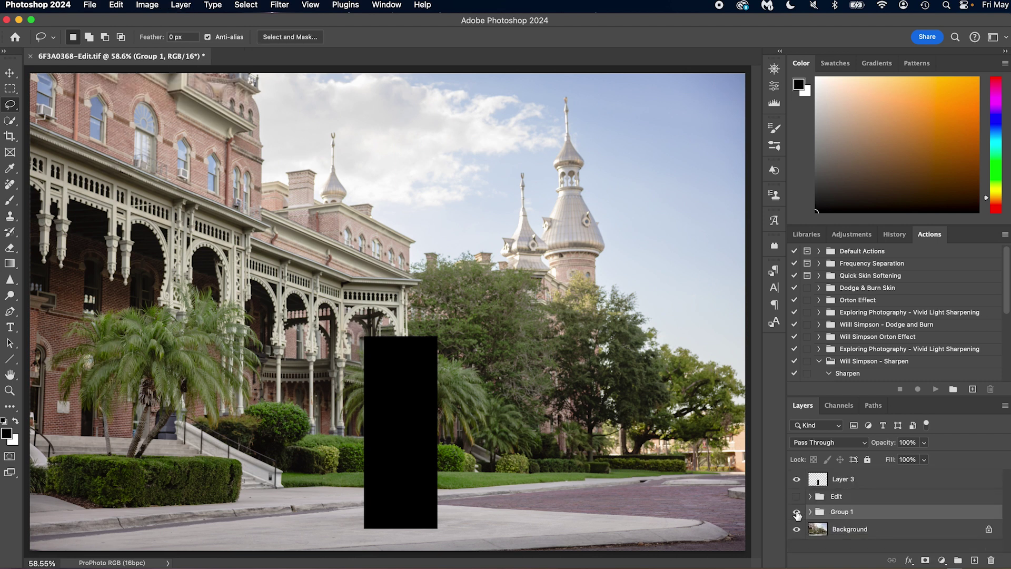
pyautogui.click(797, 514)
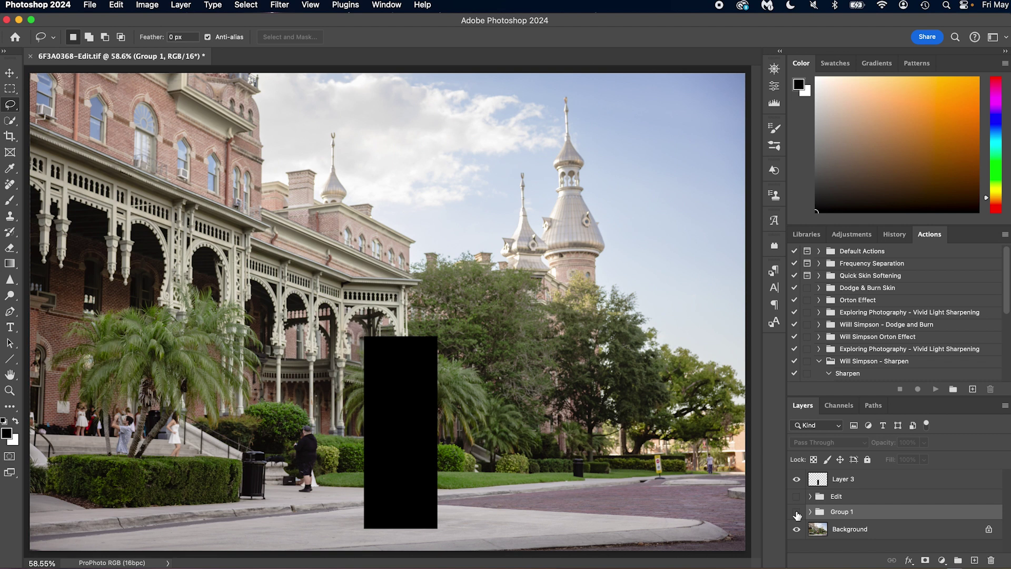
pyautogui.click(797, 513)
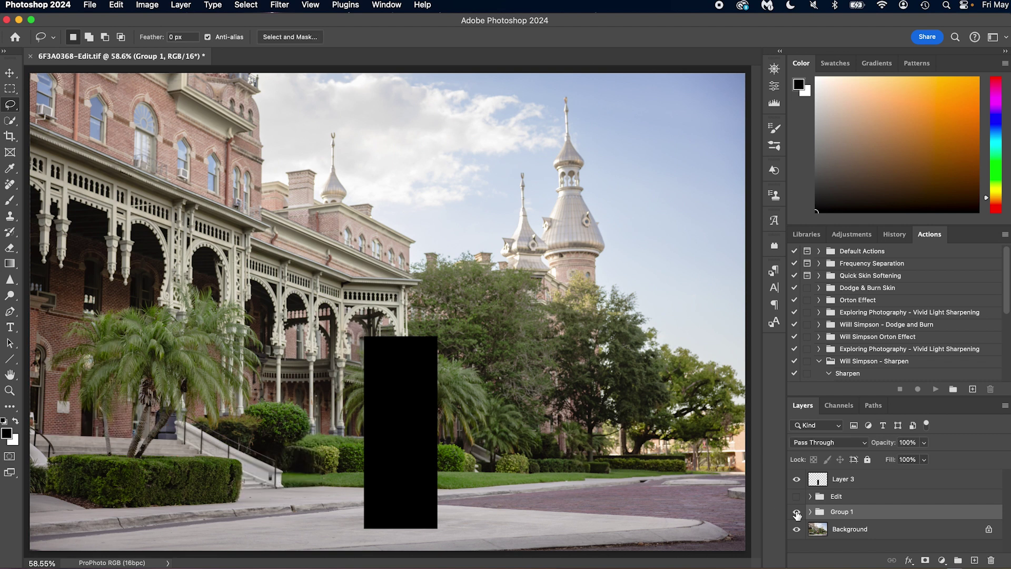